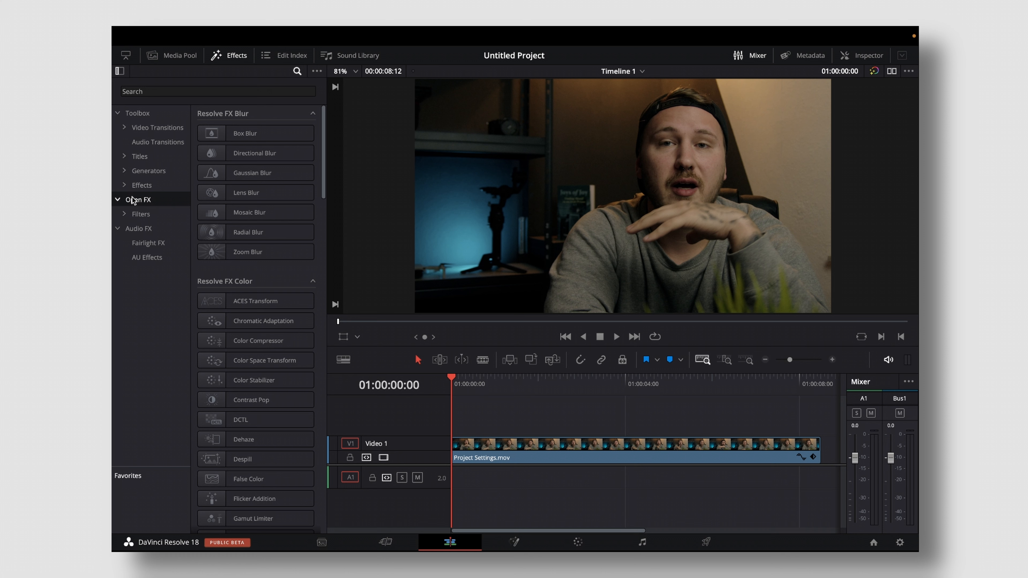
- Find the Depth Map effect, apply it to the Project Settings.mov clip, and close the effects library
{"action": "left_click", "coordinate": [195, 90]}
{"action": "type", "text": "depth"}
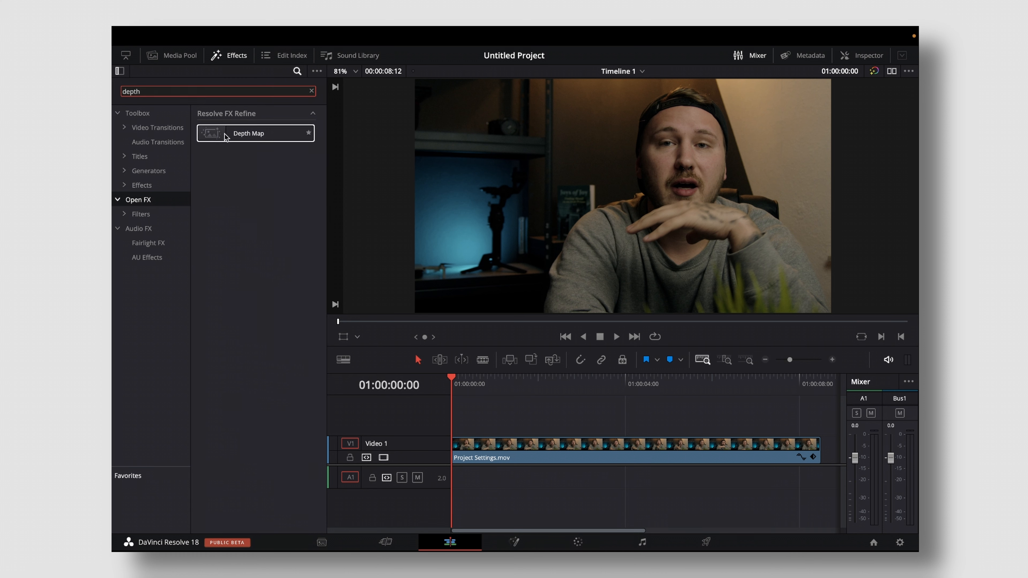
{"action": "mouse_move", "coordinate": [225, 134]}
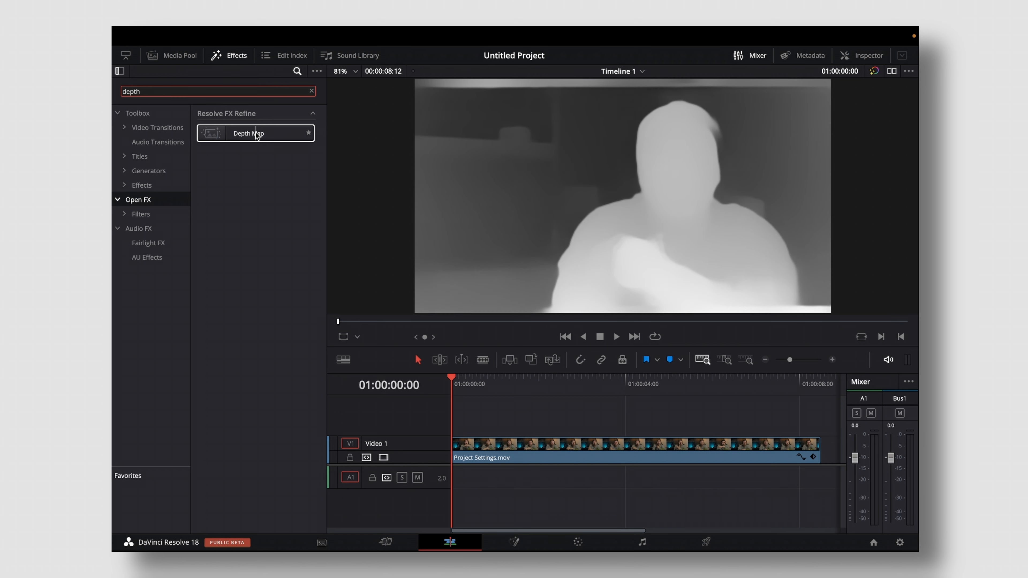
{"action": "left_click_drag", "start_coordinate": [256, 133], "coordinate": [501, 449]}
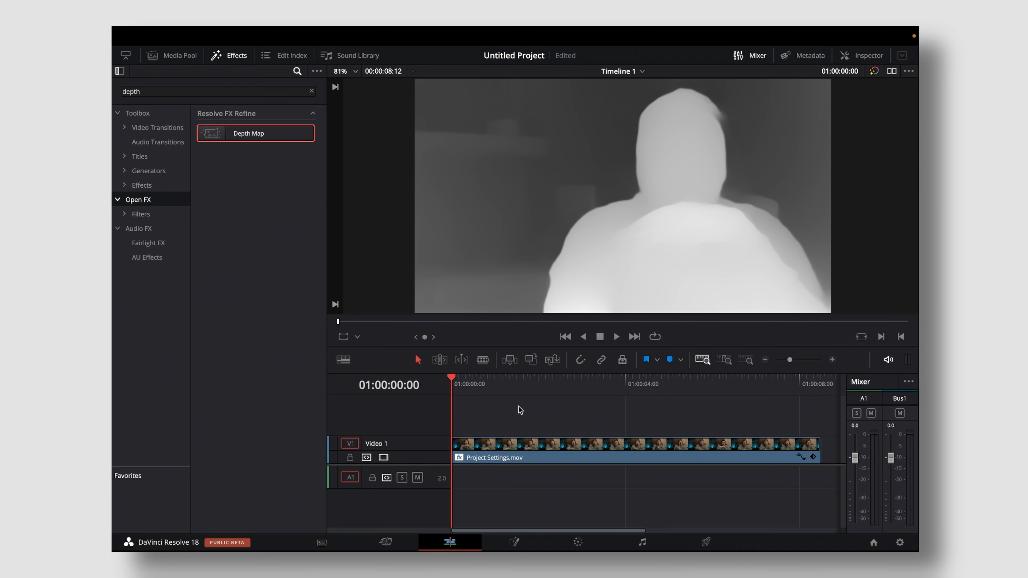
{"action": "left_click", "coordinate": [223, 56]}
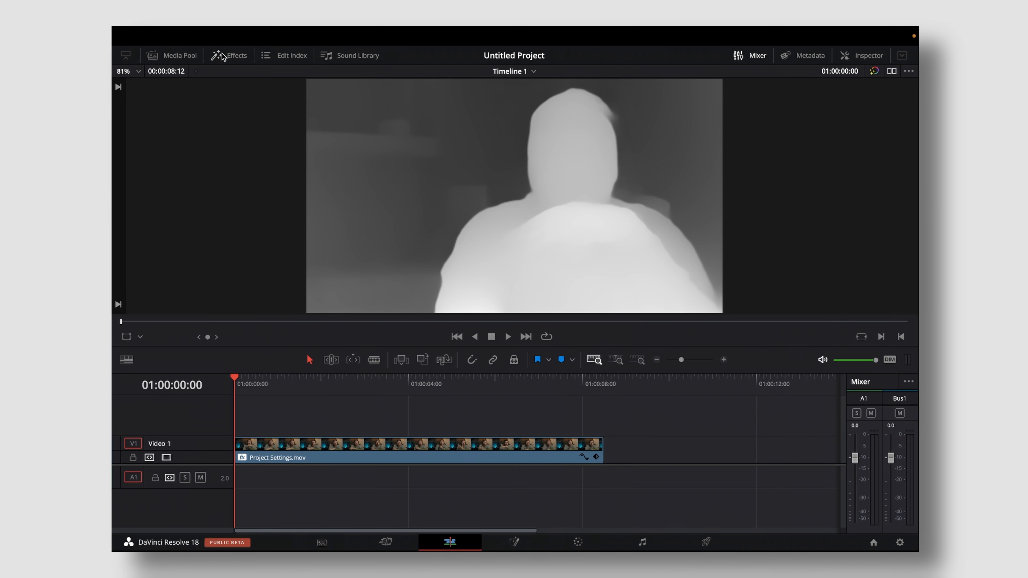
{"action": "left_click", "coordinate": [447, 502]}
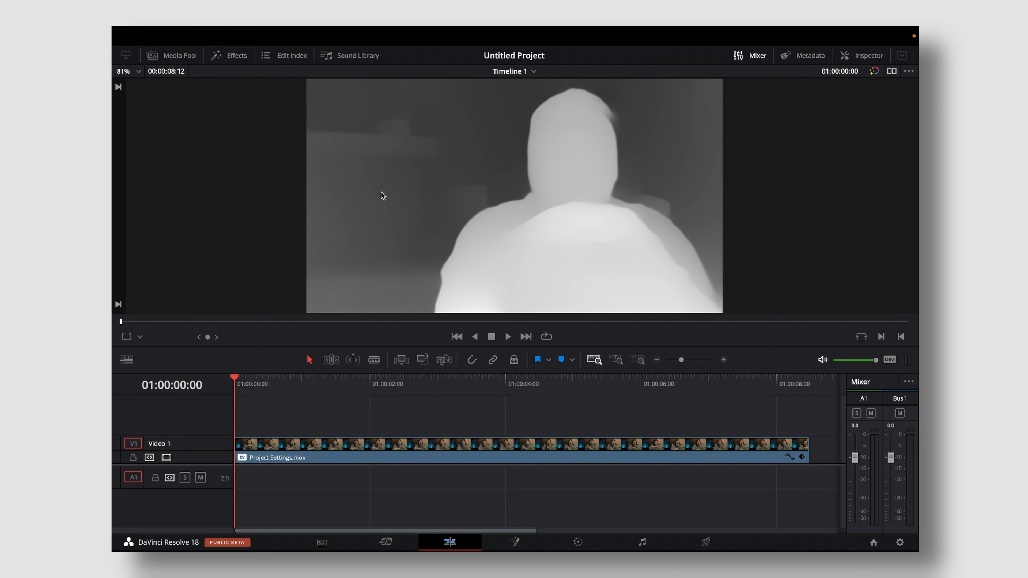
- Show the clip's Depth Map settings and set the Quality to Faster
{"action": "left_click", "coordinate": [356, 445]}
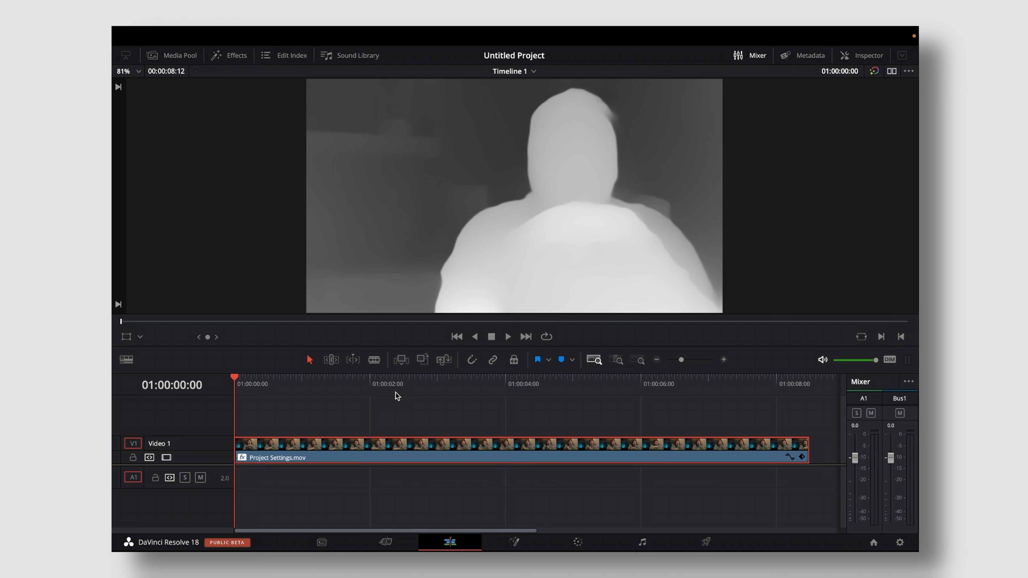
{"action": "left_click", "coordinate": [868, 57]}
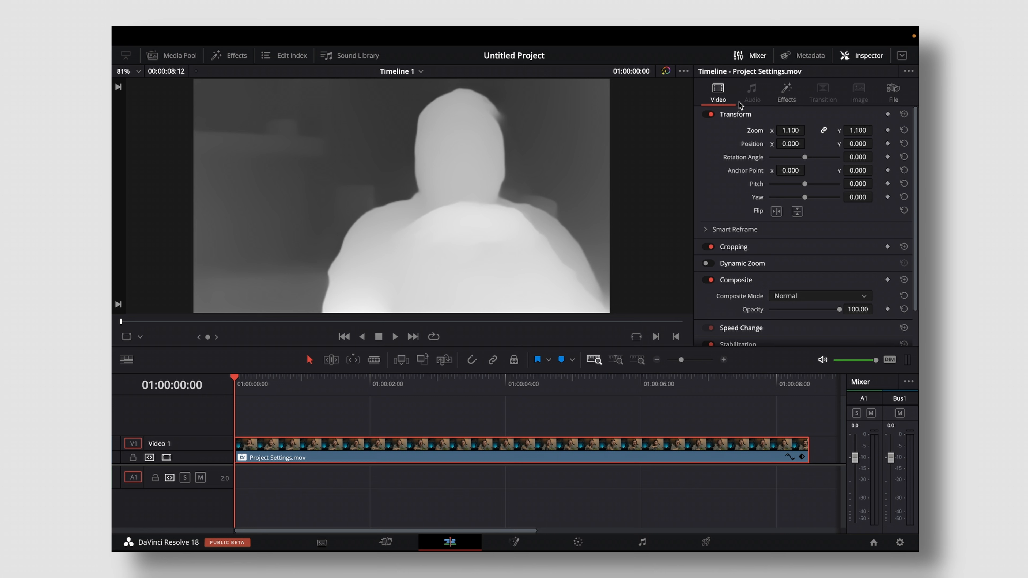
{"action": "left_click", "coordinate": [786, 90]}
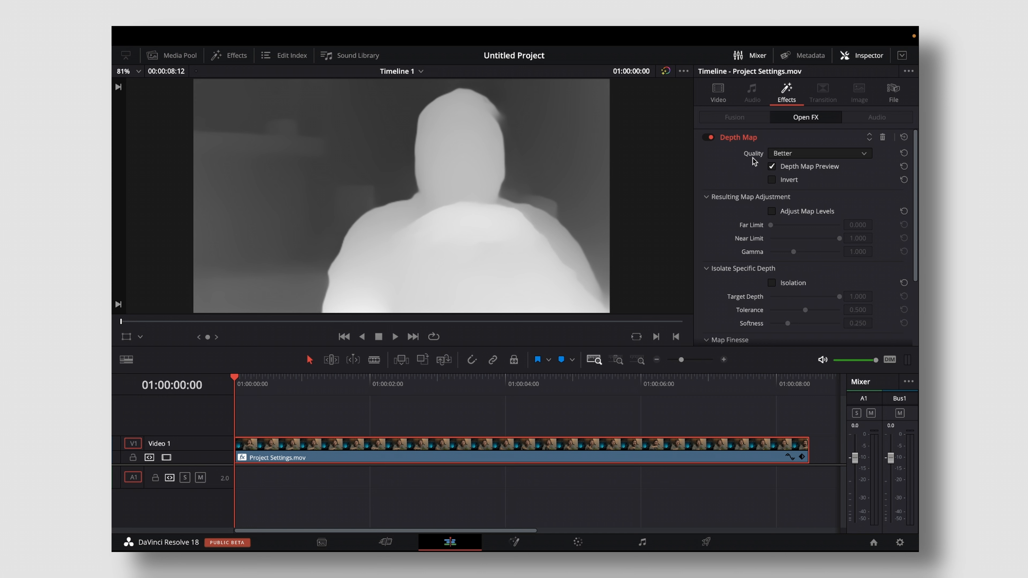
{"action": "left_click", "coordinate": [784, 157]}
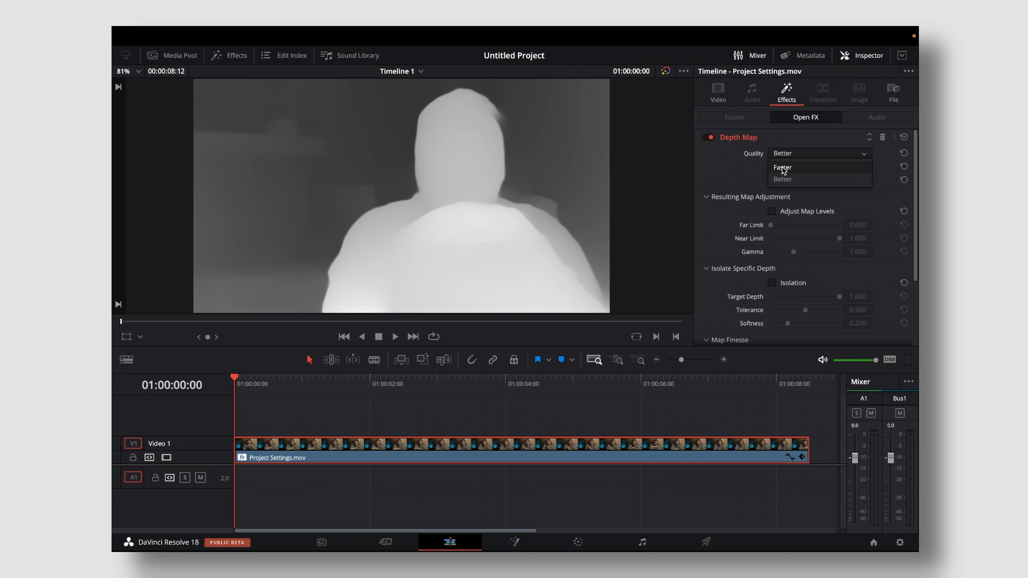
{"action": "left_click", "coordinate": [784, 167]}
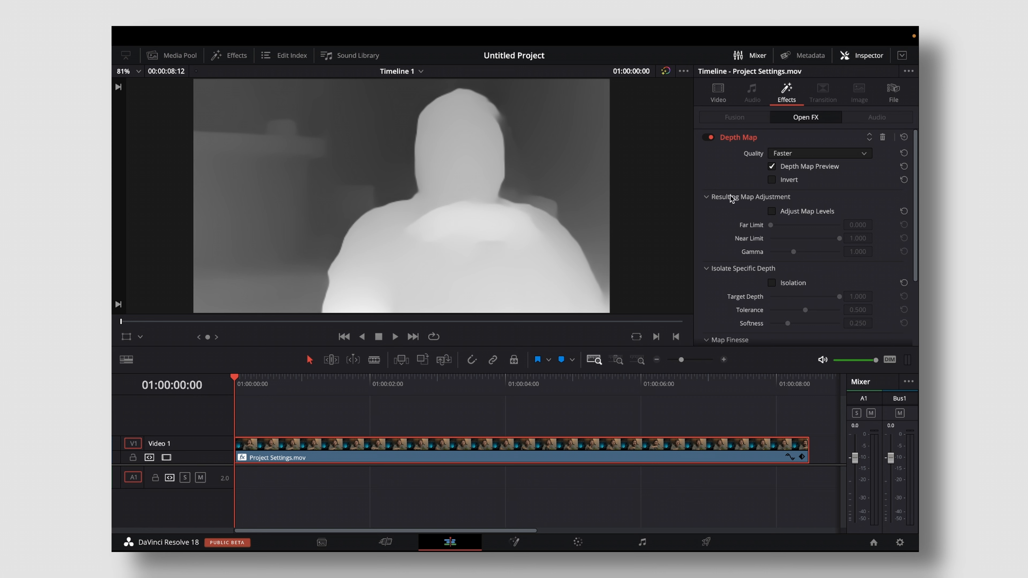
- Compare the clip with the depth map preview off and on, and try inverting the map
{"action": "left_click", "coordinate": [772, 167]}
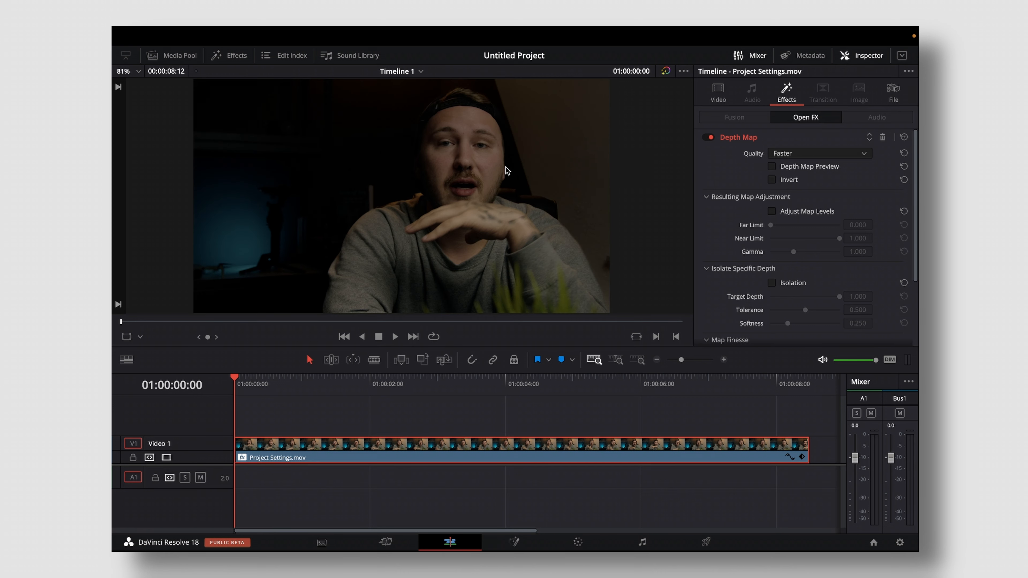
{"action": "left_click", "coordinate": [771, 167]}
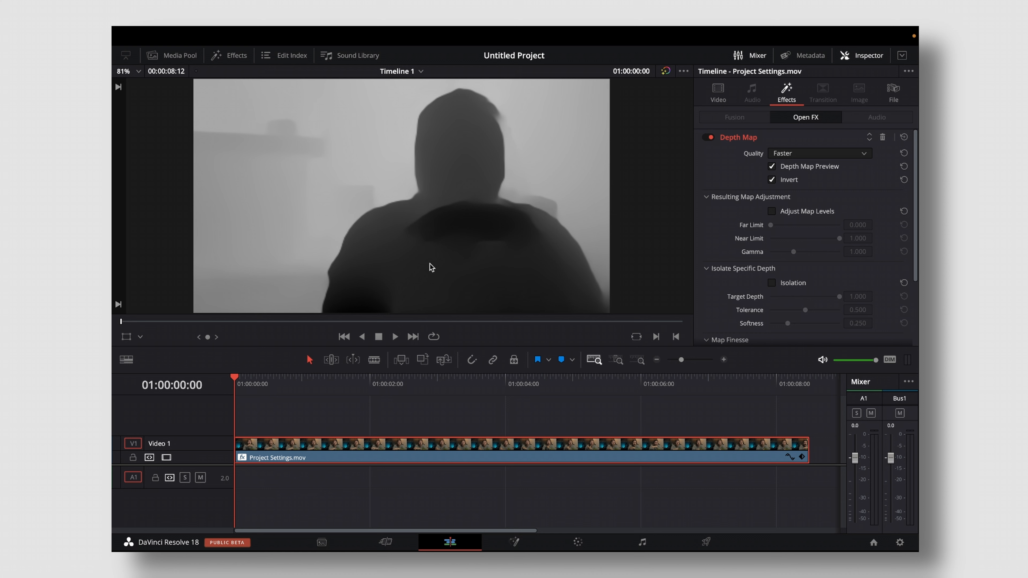
{"action": "left_click", "coordinate": [771, 179]}
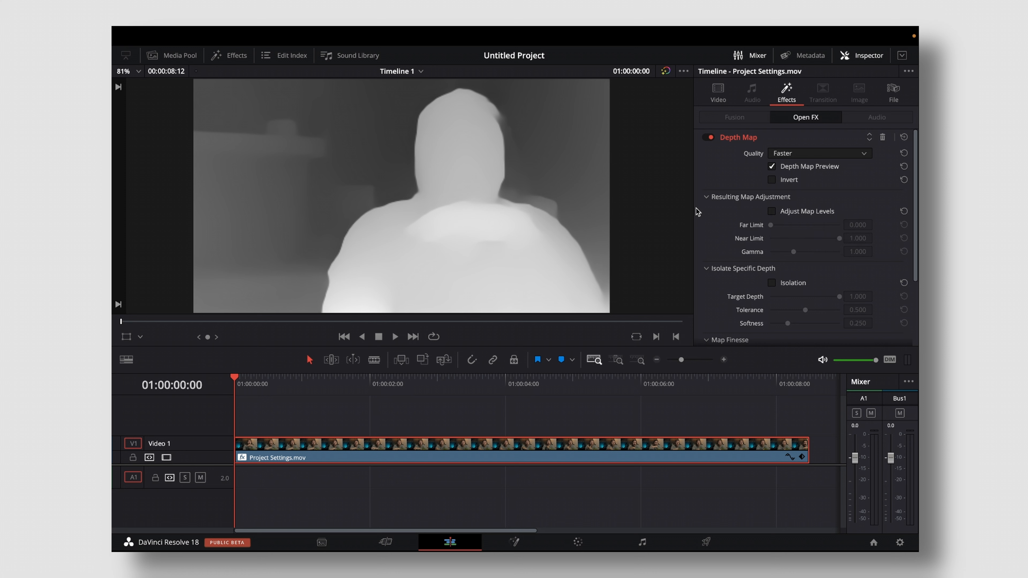
- Enable Adjust Map Levels and set the Far Limit to about 0.372 and the Near Limit to about 0.682
{"action": "left_click", "coordinate": [771, 211]}
{"action": "left_click_drag", "start_coordinate": [771, 225], "coordinate": [880, 228]}
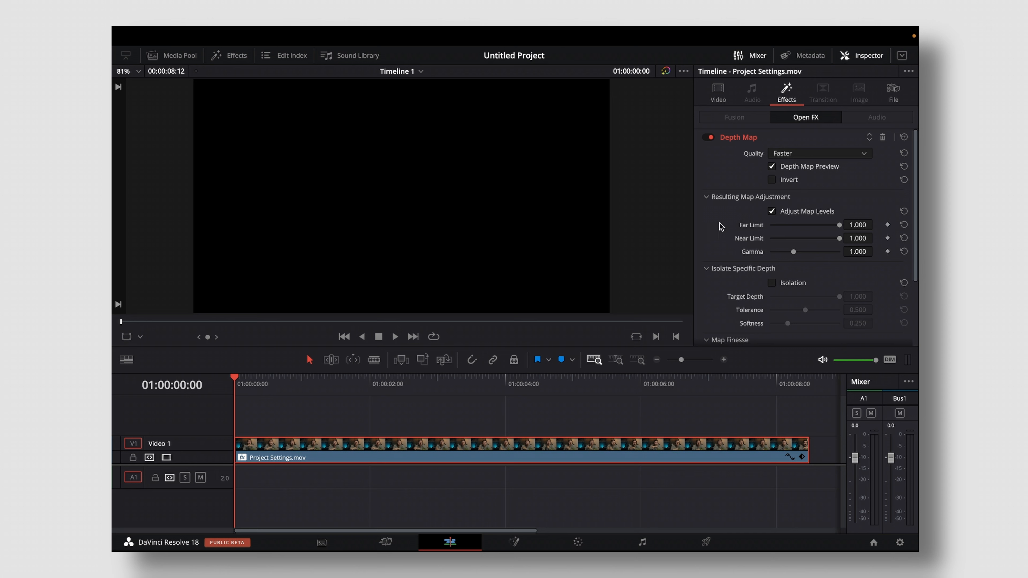
{"action": "left_click_drag", "start_coordinate": [840, 225], "coordinate": [762, 226]}
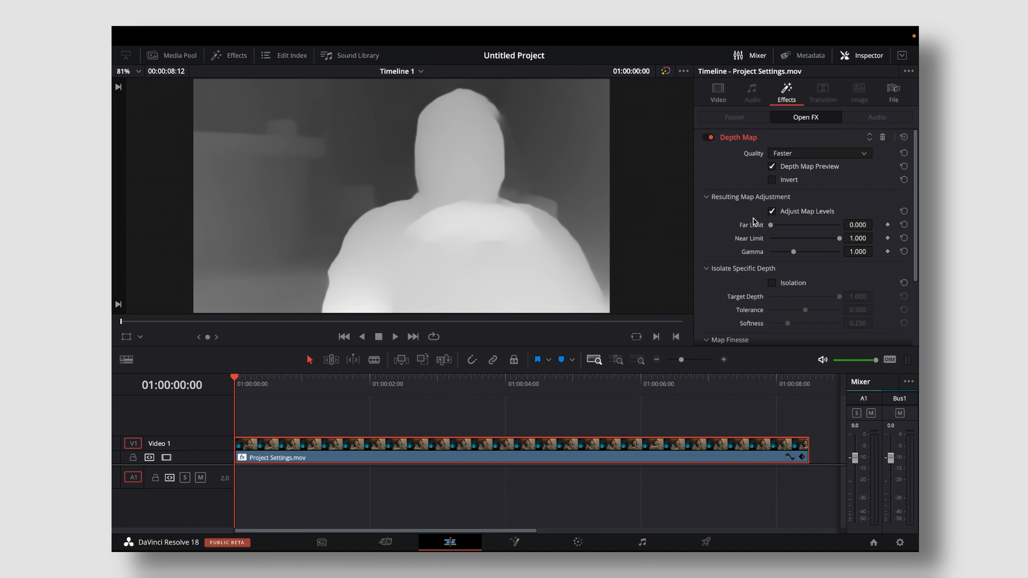
{"action": "left_click_drag", "start_coordinate": [770, 226], "coordinate": [795, 221]}
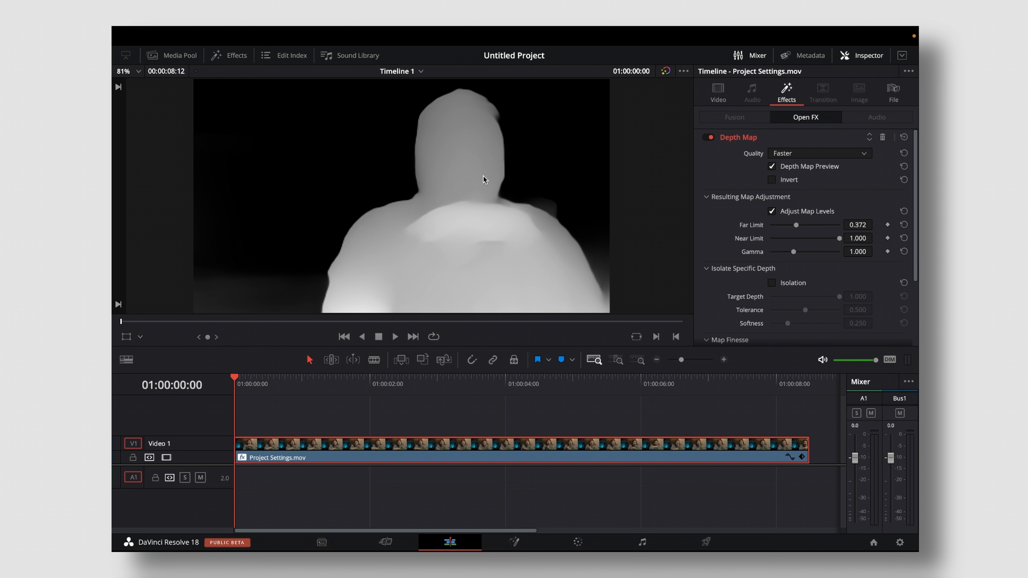
{"action": "left_click_drag", "start_coordinate": [841, 240], "coordinate": [818, 238]}
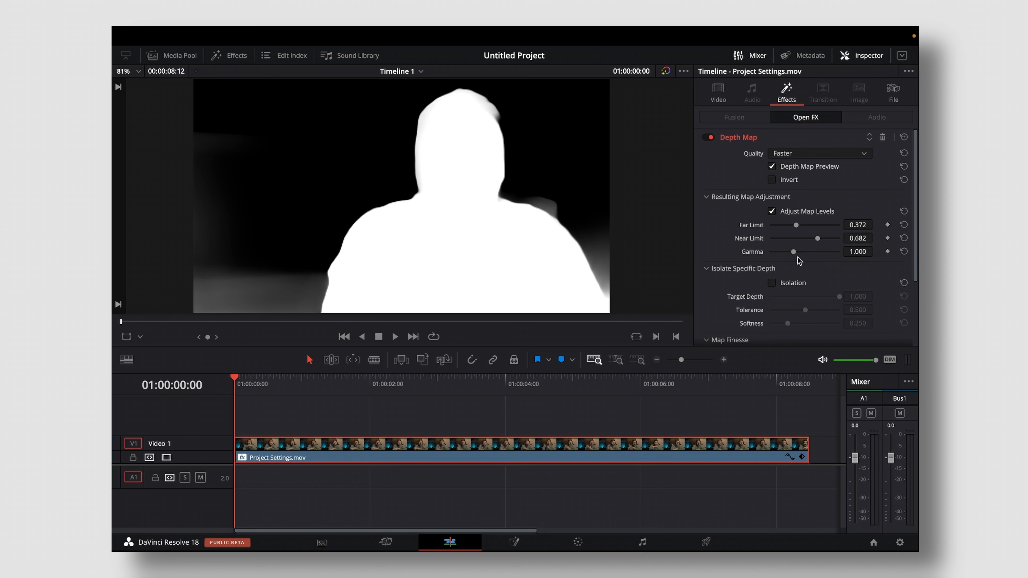
- Try low and high Gamma levels for the depth map and settle on about 1.732
{"action": "left_click_drag", "start_coordinate": [794, 251], "coordinate": [606, 264]}
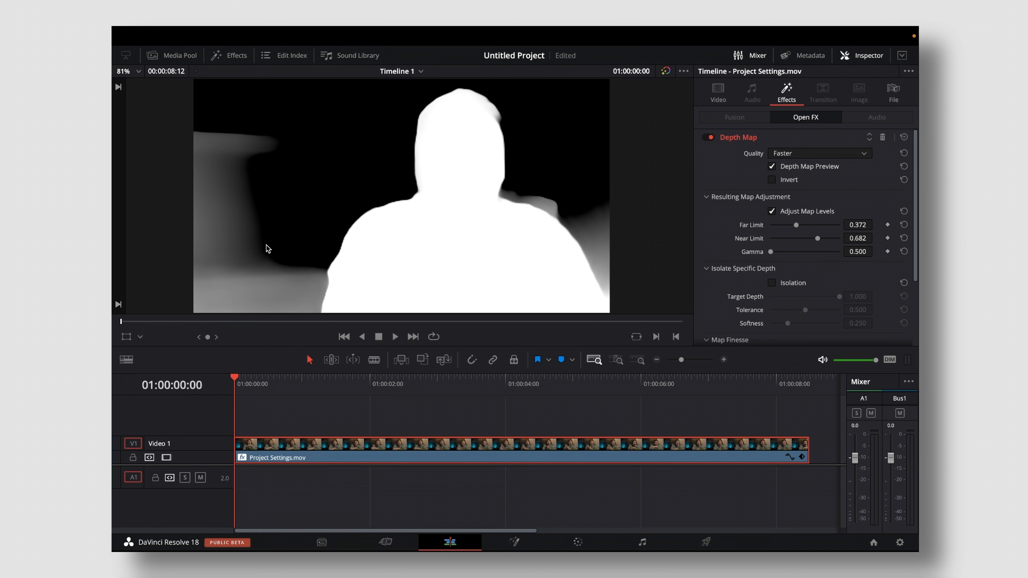
{"action": "left_click_drag", "start_coordinate": [771, 252], "coordinate": [804, 252]}
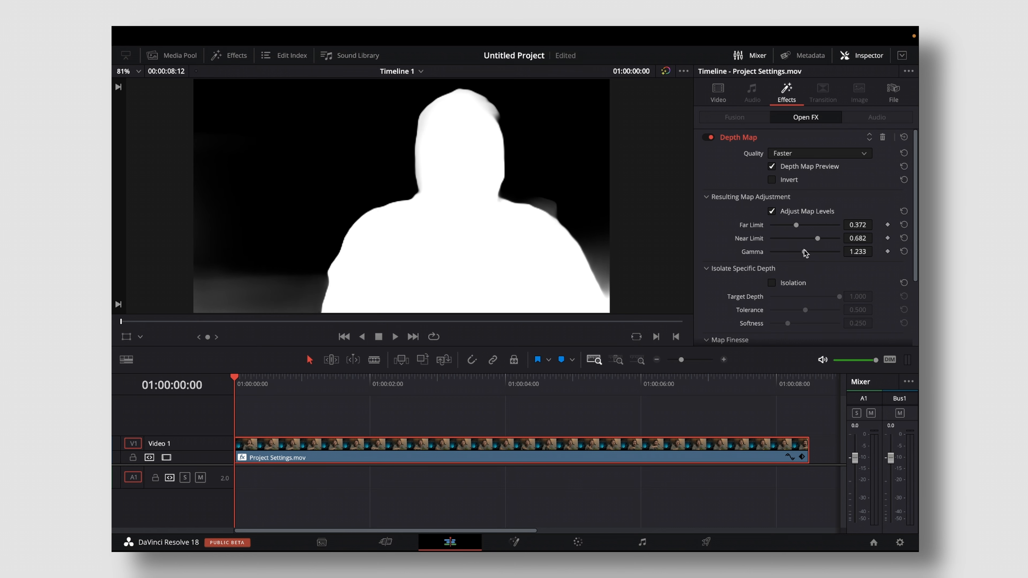
{"action": "left_click_drag", "start_coordinate": [806, 251], "coordinate": [778, 252]}
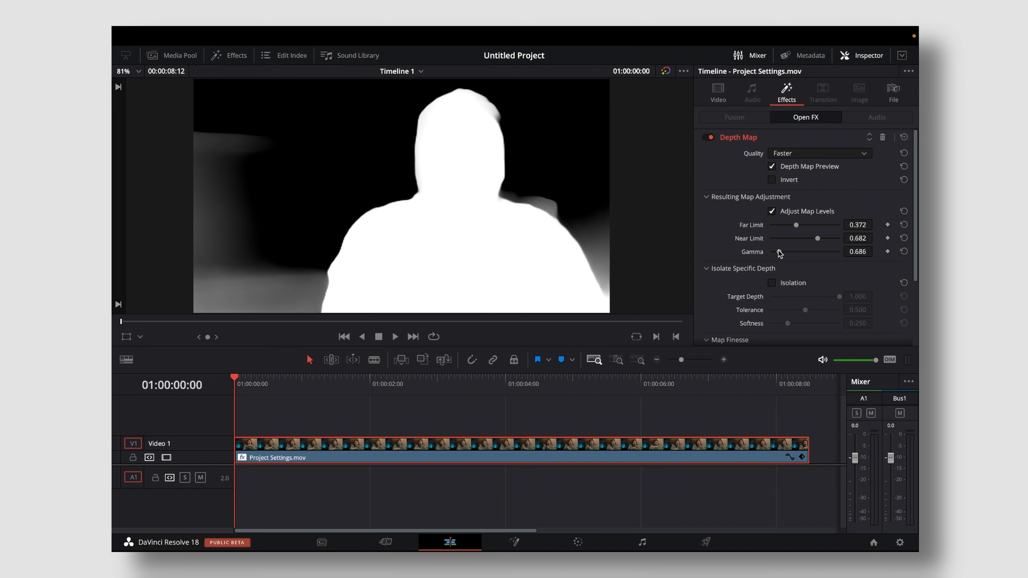
{"action": "left_click_drag", "start_coordinate": [779, 251], "coordinate": [828, 256]}
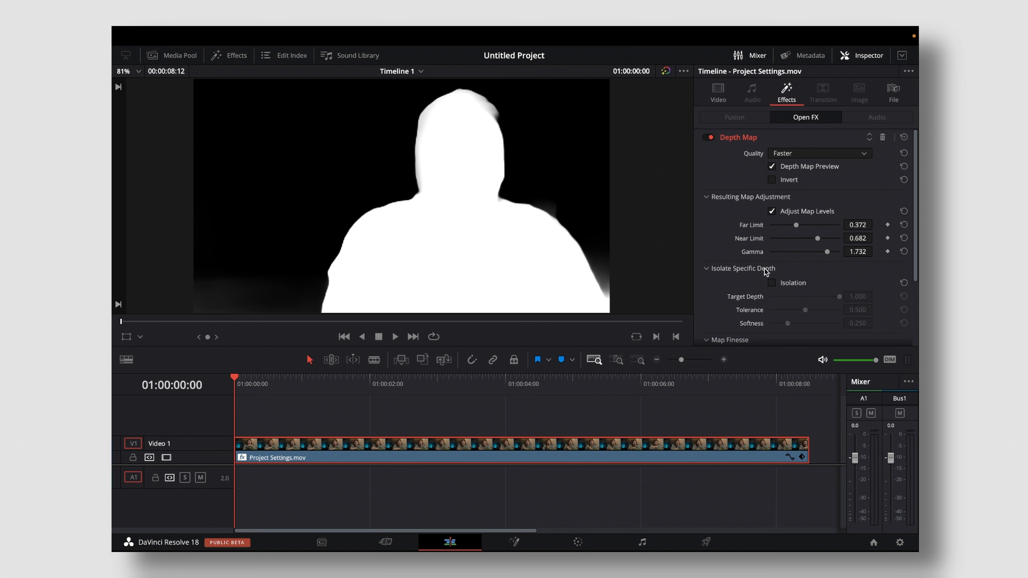
- Enable Isolation for the depth map and try lower Target Depth values, returning it to 1.000
{"action": "left_click", "coordinate": [772, 283]}
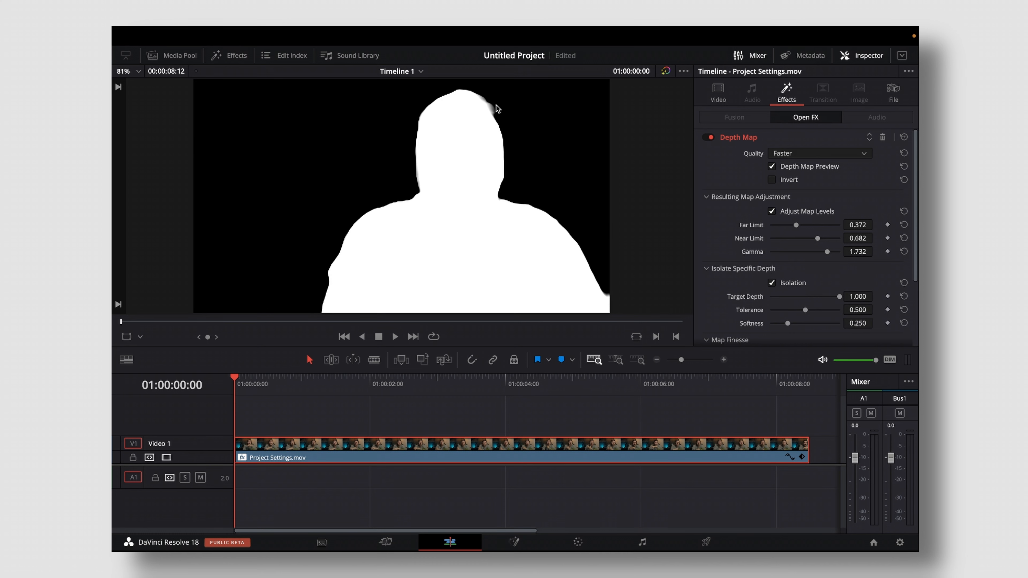
{"action": "scroll", "coordinate": [507, 132], "scroll_direction": "down", "scroll_amount": 5}
{"action": "scroll", "coordinate": [506, 132], "scroll_direction": "up", "scroll_amount": 4}
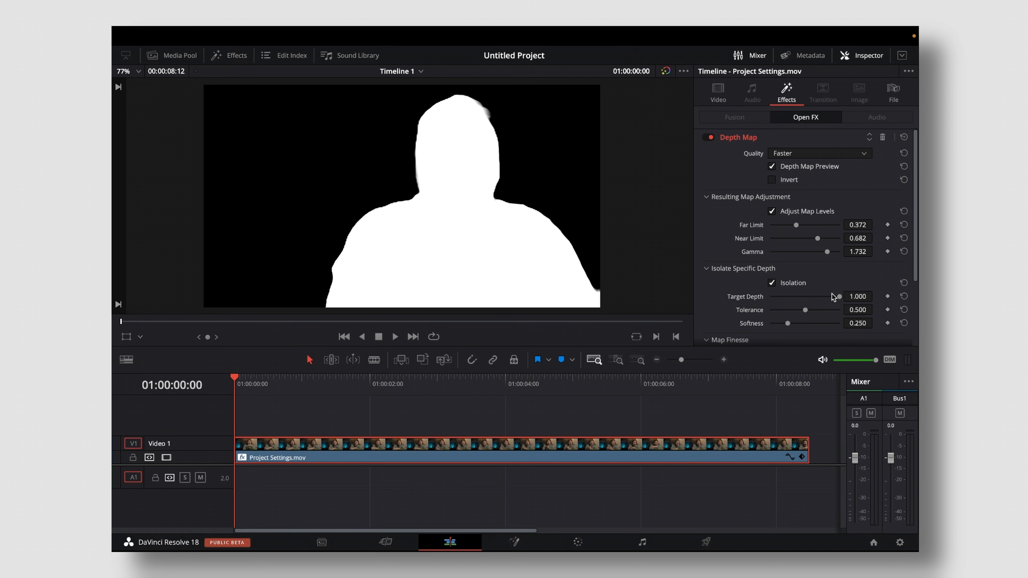
{"action": "left_click_drag", "start_coordinate": [833, 294], "coordinate": [815, 296]}
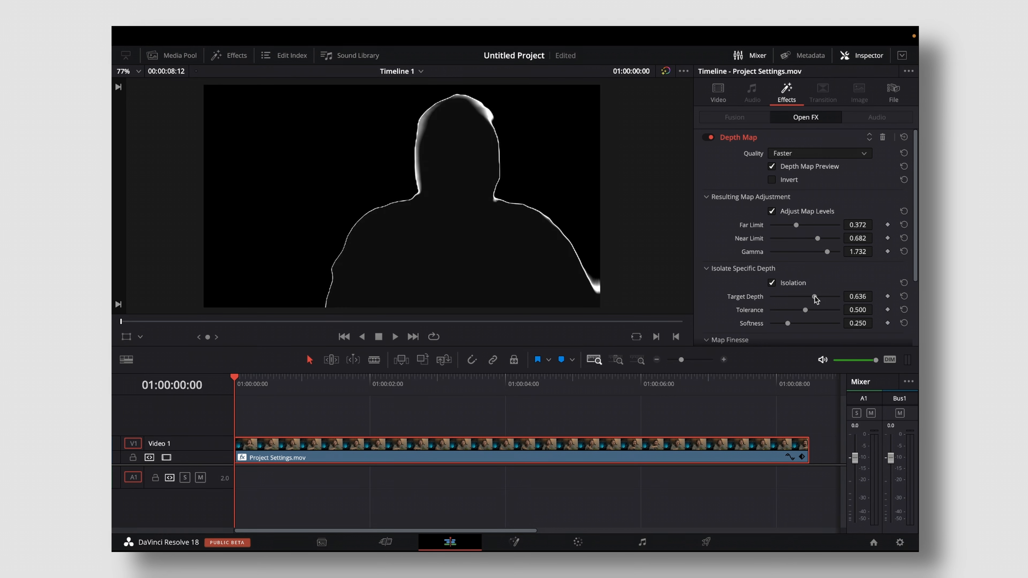
{"action": "double_click", "coordinate": [814, 298]}
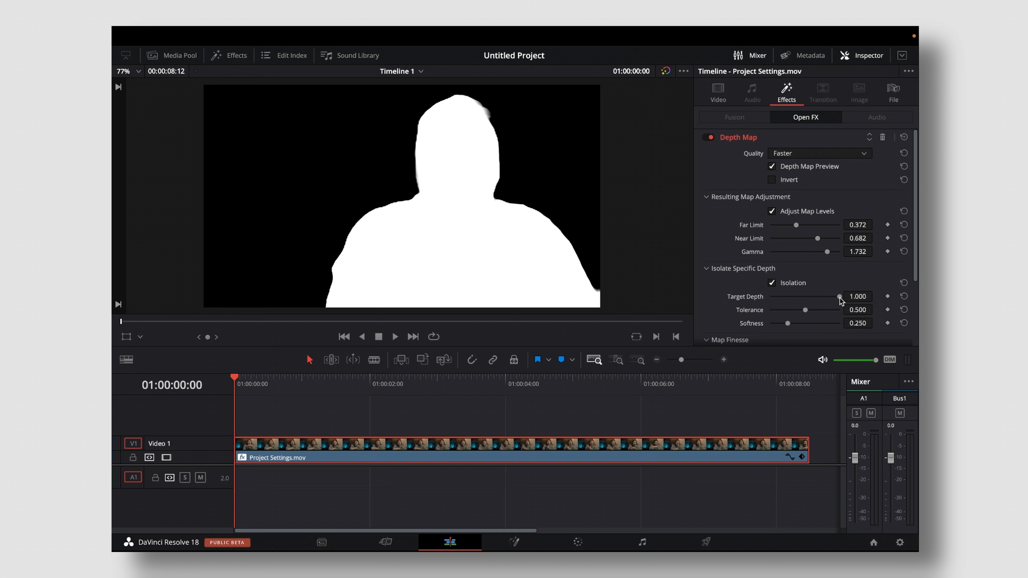
{"action": "left_click_drag", "start_coordinate": [839, 297], "coordinate": [745, 299]}
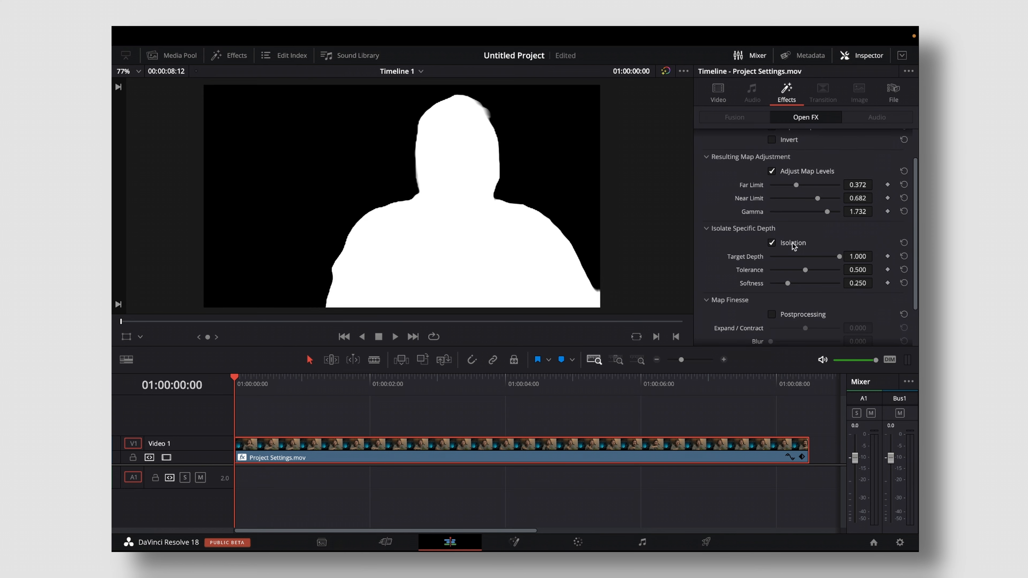
- Set the isolation's Target Depth to about 0.938, Tolerance to 1.000 and Softness to 0.000
{"action": "left_click_drag", "start_coordinate": [840, 257], "coordinate": [836, 256]}
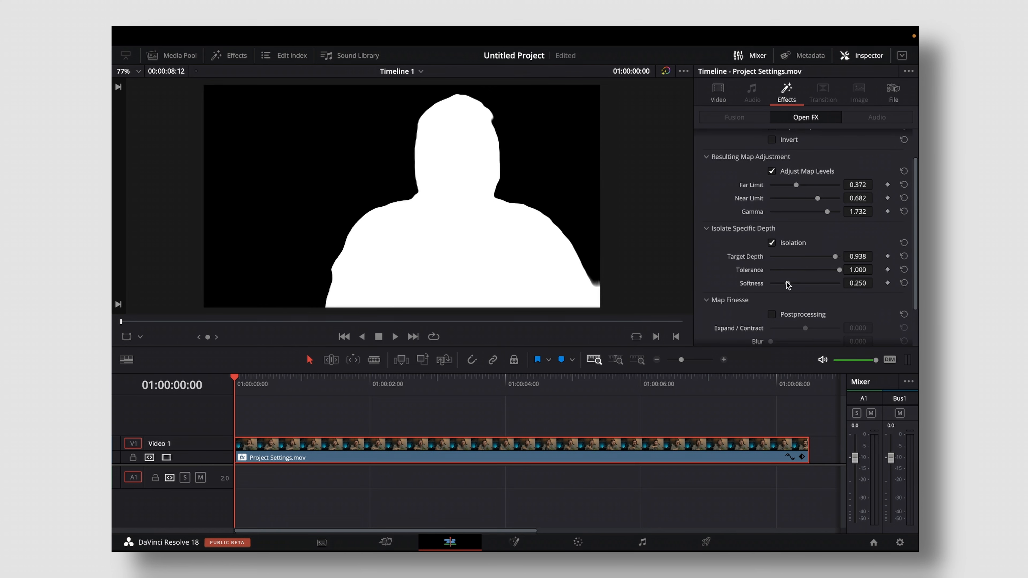
{"action": "left_click_drag", "start_coordinate": [787, 283], "coordinate": [817, 285]}
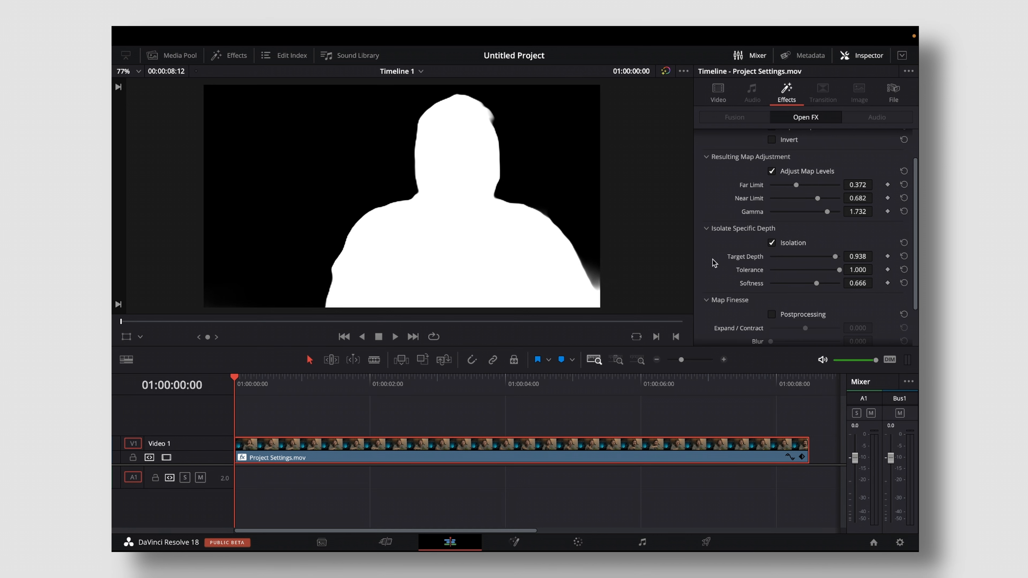
{"action": "left_click_drag", "start_coordinate": [817, 283], "coordinate": [812, 298]}
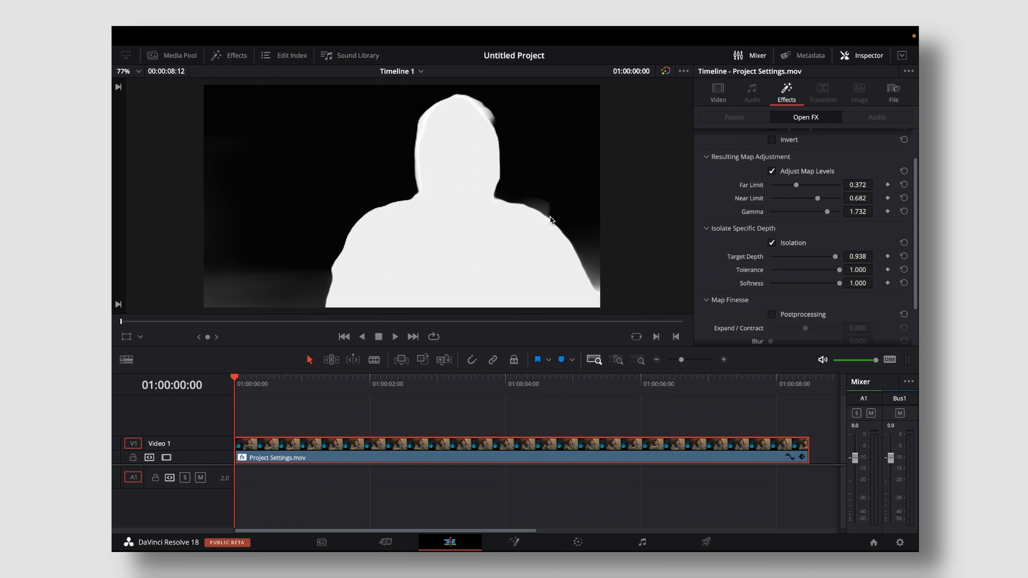
{"action": "left_click_drag", "start_coordinate": [839, 283], "coordinate": [751, 288]}
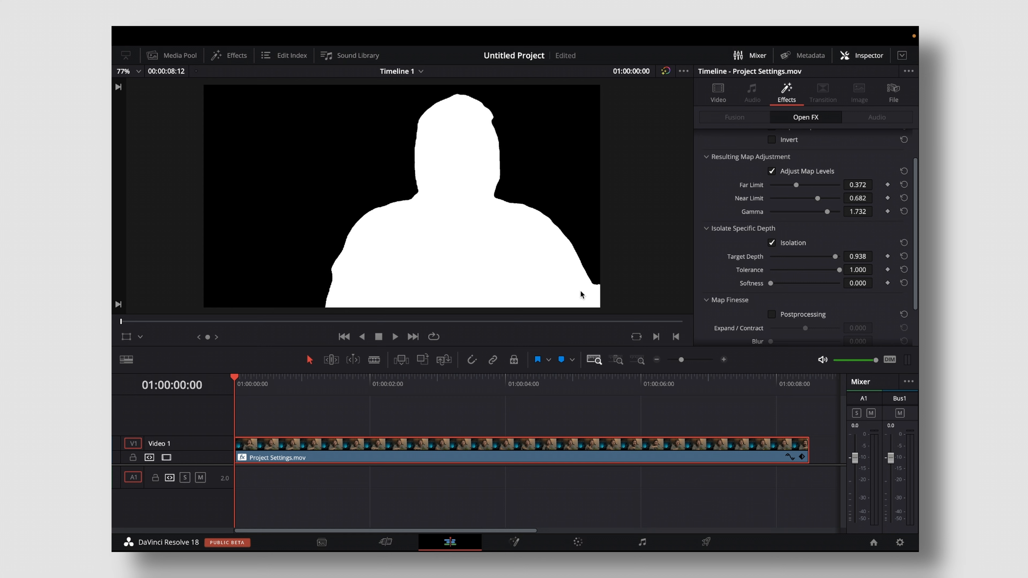
- Save the project and enable Postprocessing in the depth map's Map Finesse settings
{"action": "key", "text": "ctrl+s"}
{"action": "scroll", "coordinate": [729, 301], "scroll_direction": "down", "scroll_amount": 1}
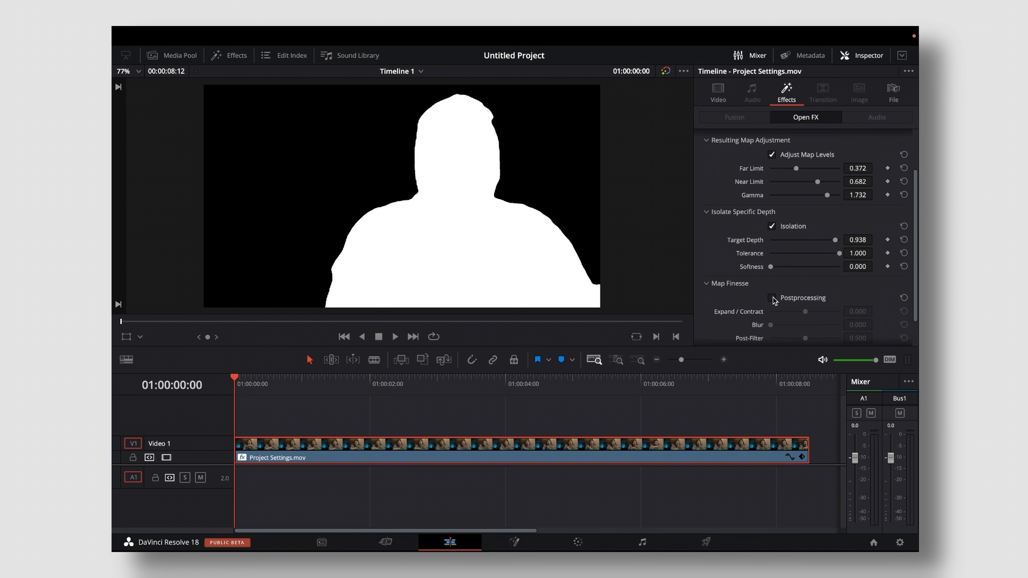
{"action": "left_click", "coordinate": [773, 299]}
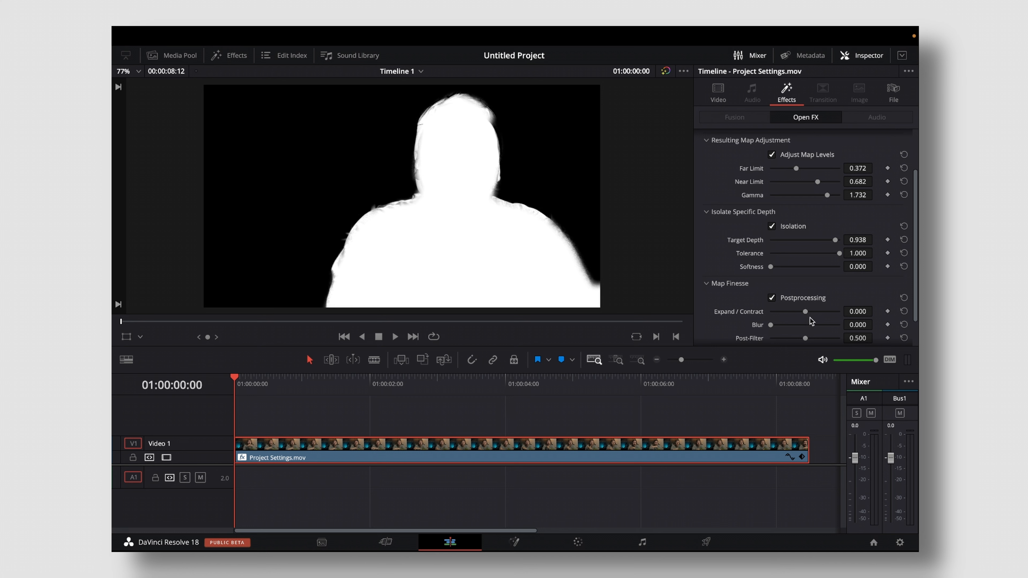
- Try Expand / Contract at 1.000 and Blur at about 0.140, and reset both to 0.000
{"action": "left_click_drag", "start_coordinate": [806, 313], "coordinate": [853, 314]}
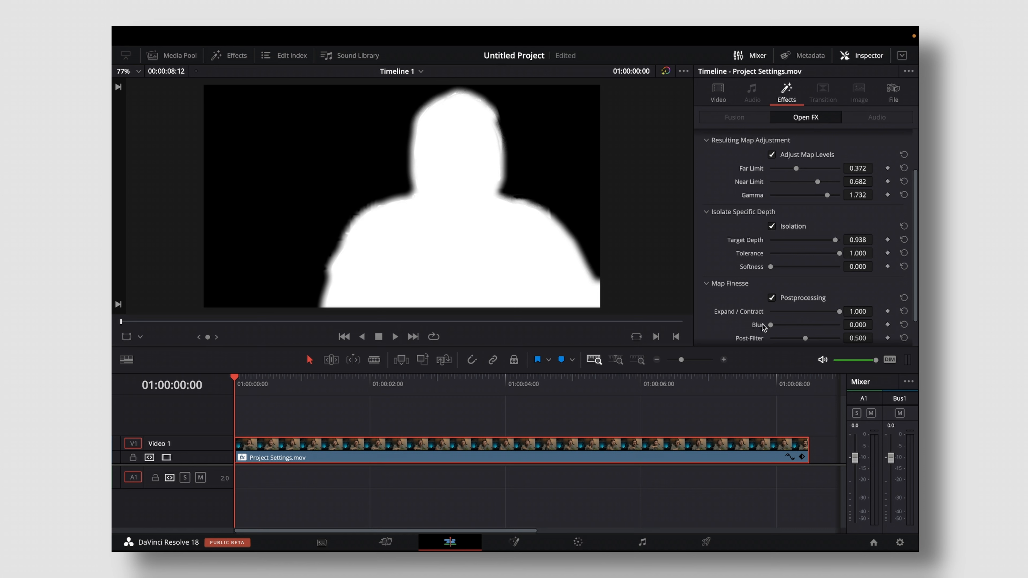
{"action": "mouse_move", "coordinate": [770, 325]}
{"action": "left_mouse_down"}
{"action": "mouse_move", "coordinate": [853, 324]}
{"action": "mouse_move", "coordinate": [765, 326]}
{"action": "left_mouse_up"}
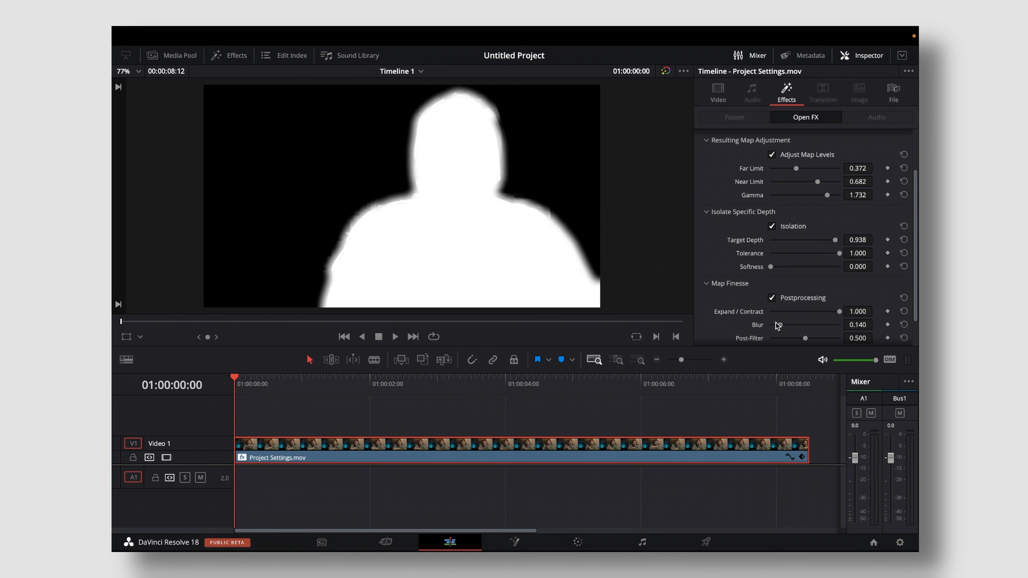
{"action": "double_click", "coordinate": [742, 315]}
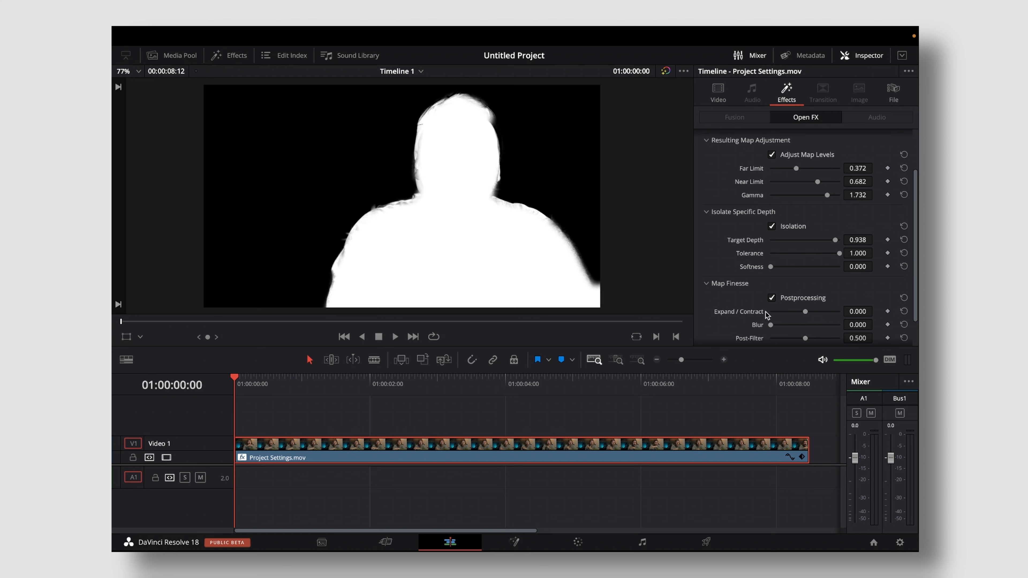
{"action": "scroll", "coordinate": [791, 336], "scroll_direction": "down", "scroll_amount": 2}
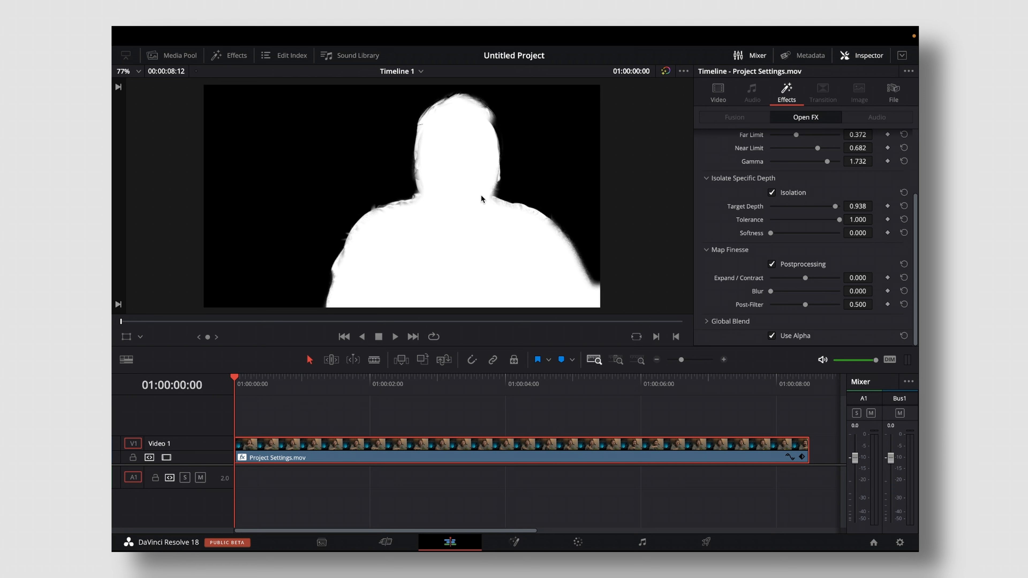
- Set the depth map's Post-Filter to about 0.170 in the Map Finesse settings
{"action": "scroll", "coordinate": [412, 199], "scroll_direction": "up", "scroll_amount": 5}
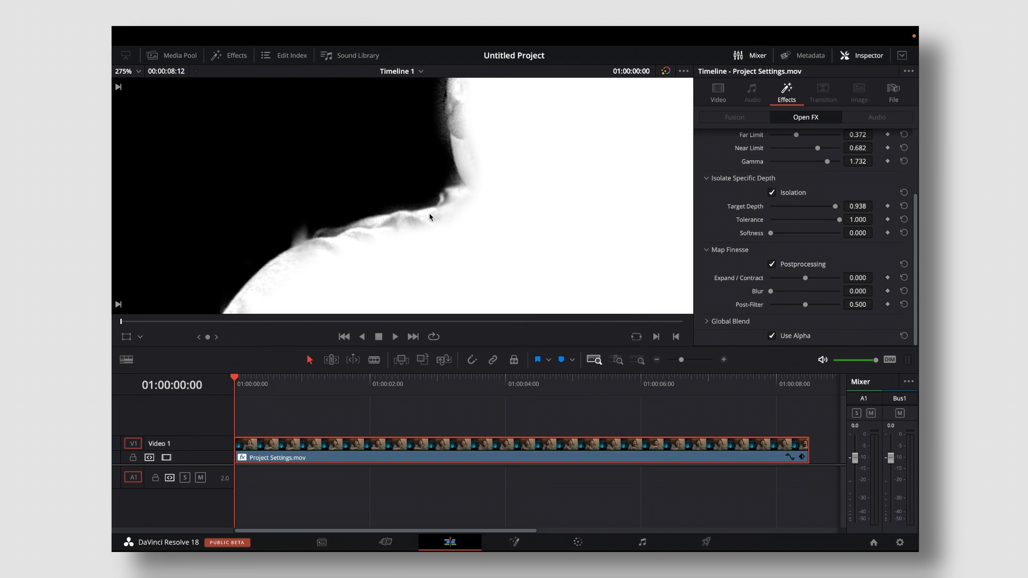
{"action": "left_click_drag", "start_coordinate": [807, 307], "coordinate": [784, 309]}
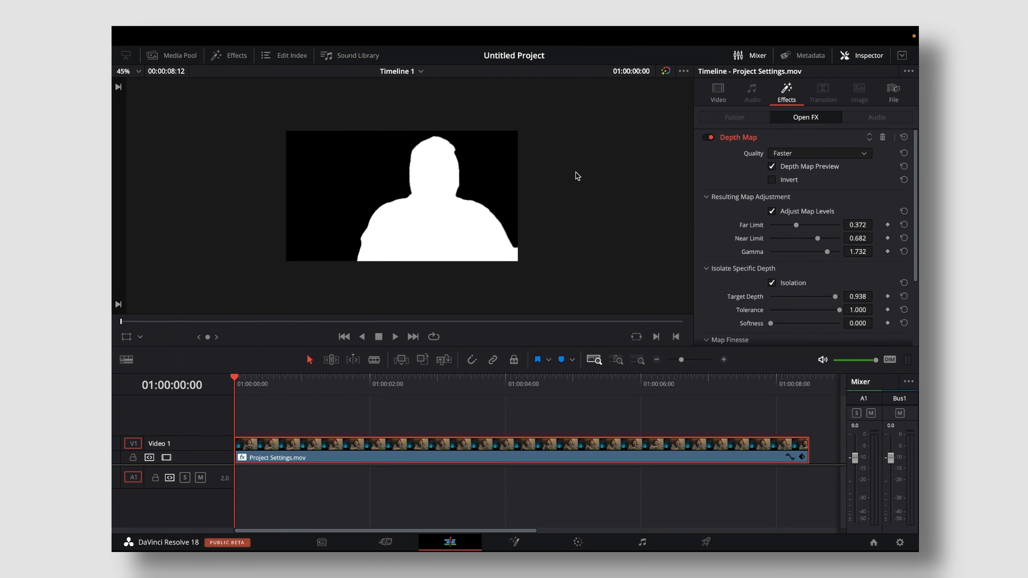
{"action": "scroll", "coordinate": [576, 173], "scroll_direction": "up", "scroll_amount": 1}
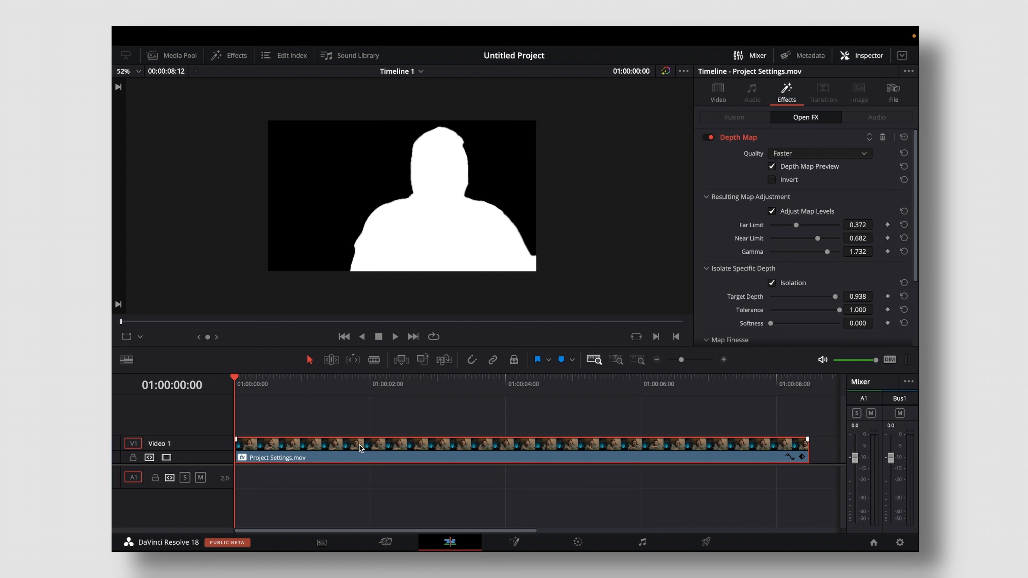
- Move the depth-mapped clip up to Video 3 and place a duplicate directly beneath it on Video 1
{"action": "left_click_drag", "start_coordinate": [359, 446], "coordinate": [351, 387]}
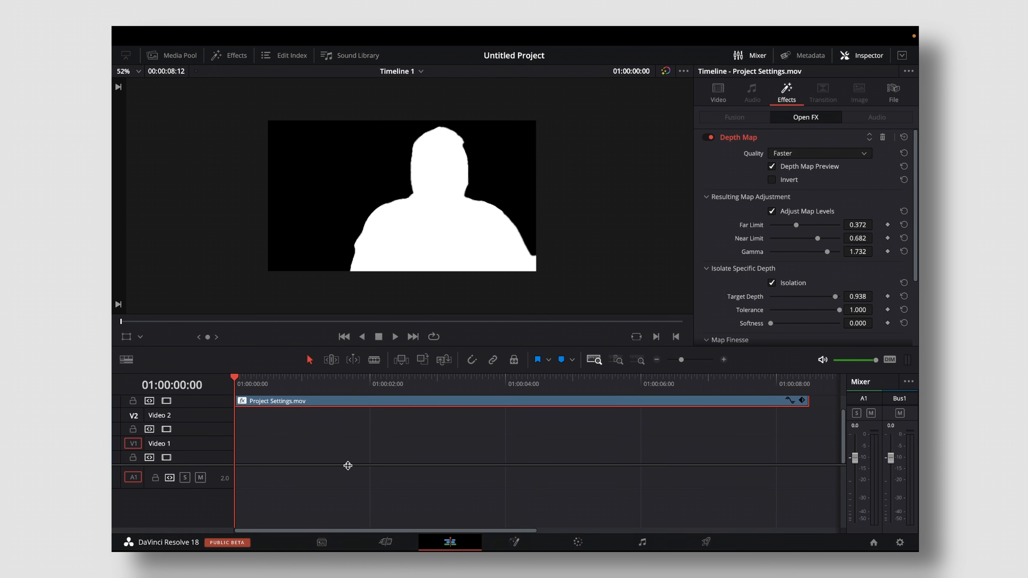
{"action": "left_click_drag", "start_coordinate": [349, 466], "coordinate": [350, 492]}
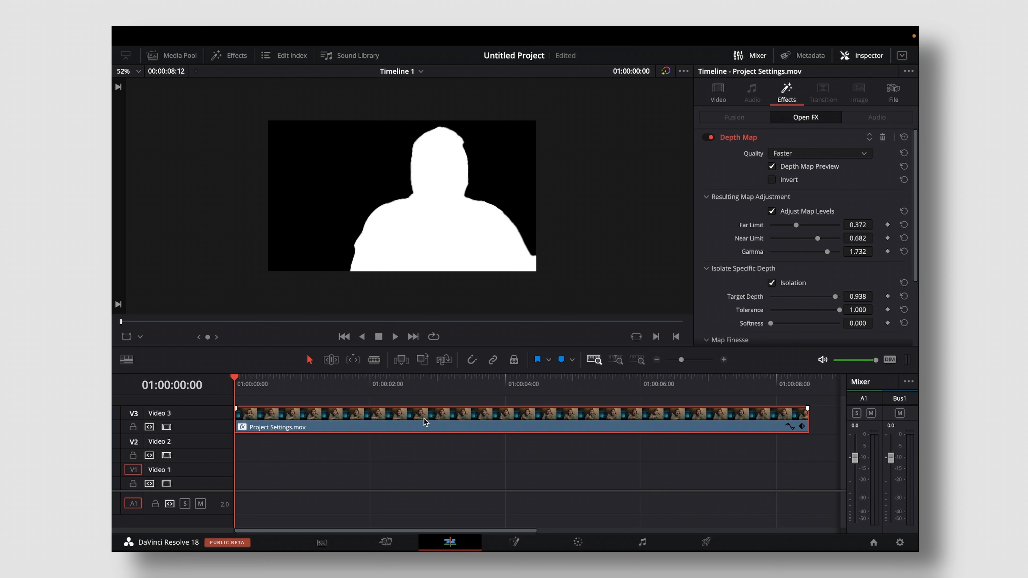
{"action": "left_click_drag", "start_coordinate": [424, 421], "coordinate": [417, 472]}
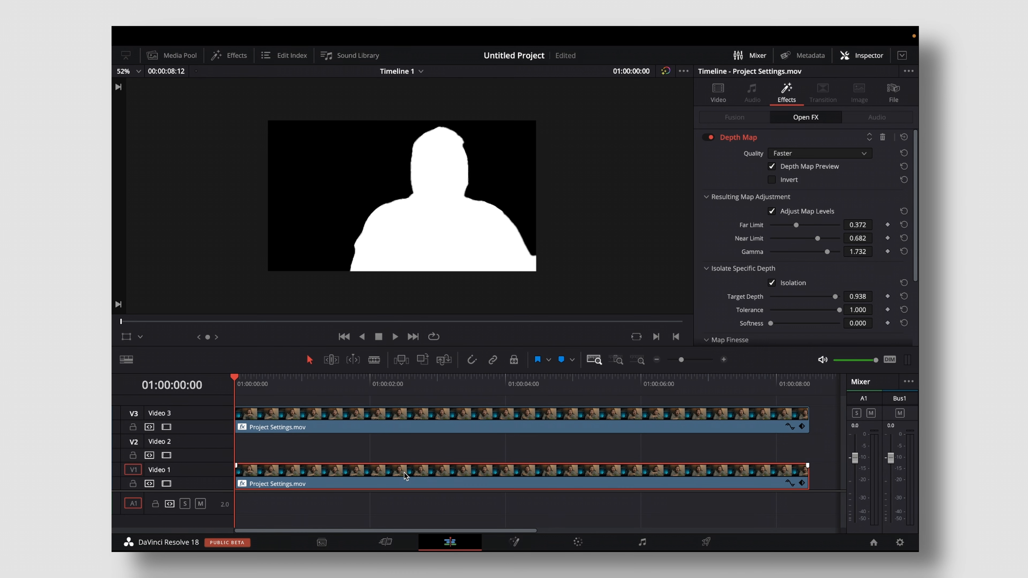
- Save the project, remove the Depth Map from the Video 1 copy, and disable Depth Map Preview on the Video 3 clip
{"action": "key", "text": "ctrl+s"}
{"action": "left_click", "coordinate": [883, 138]}
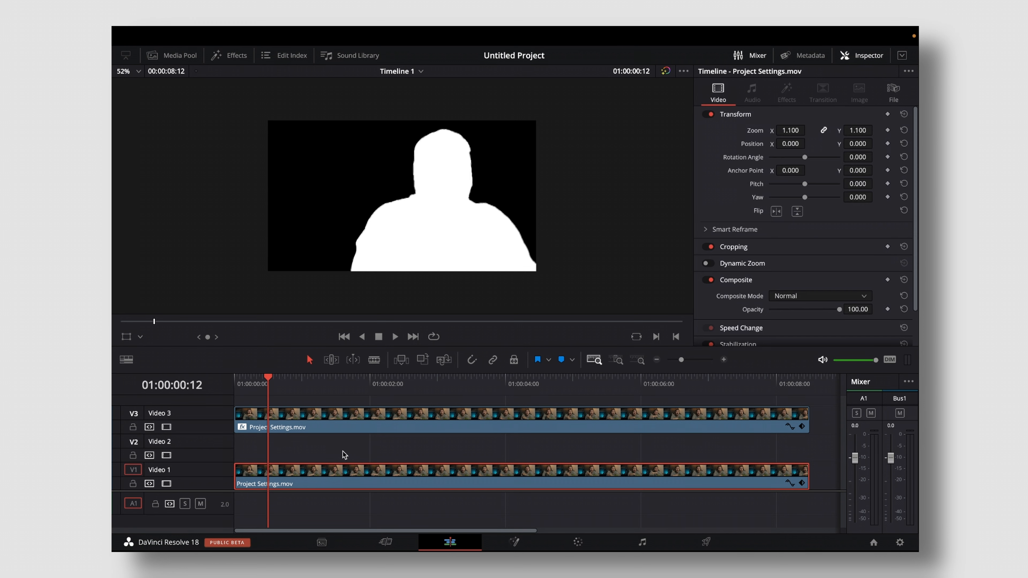
{"action": "left_click", "coordinate": [353, 415]}
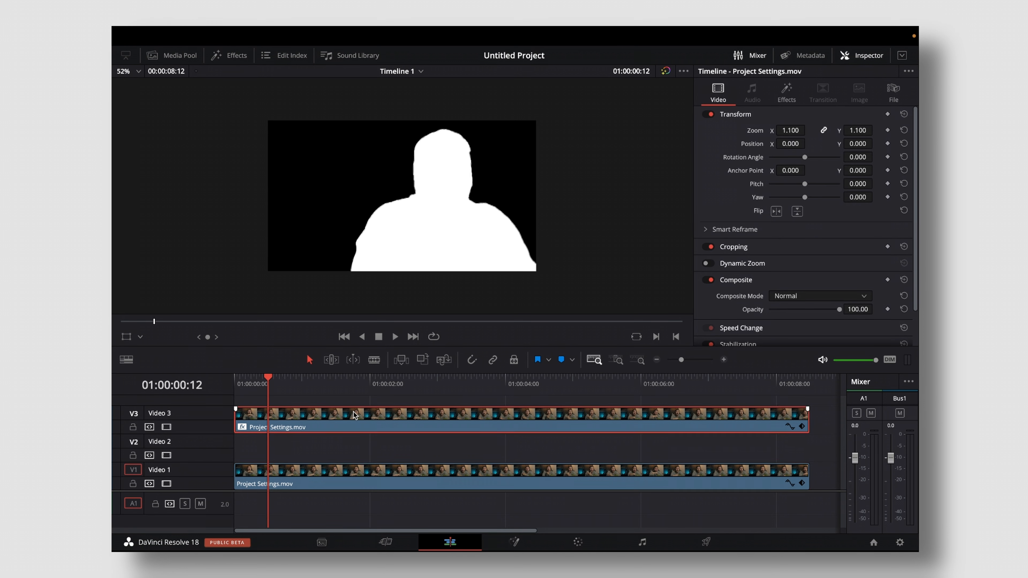
{"action": "left_click", "coordinate": [785, 94]}
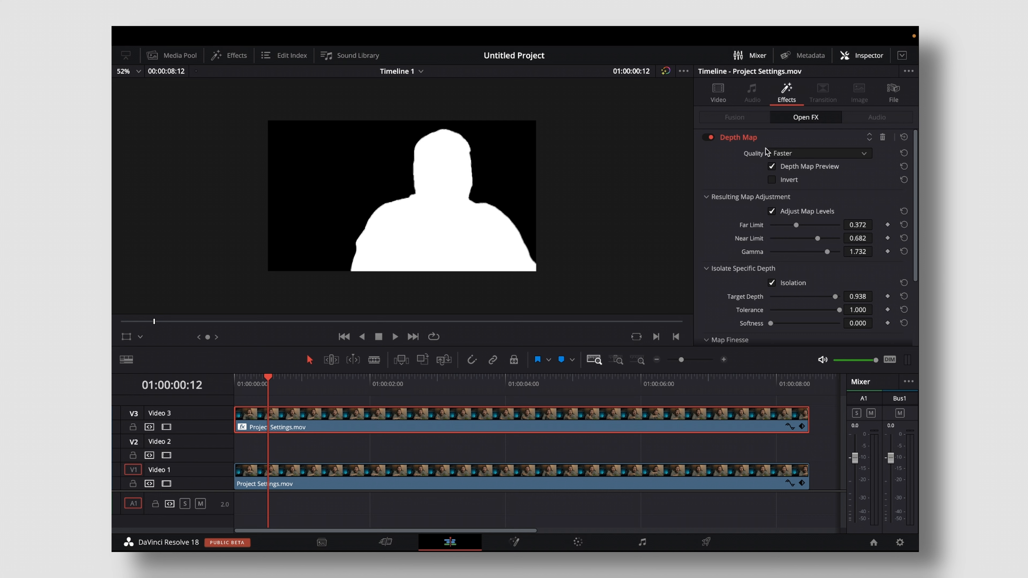
{"action": "left_click", "coordinate": [772, 167]}
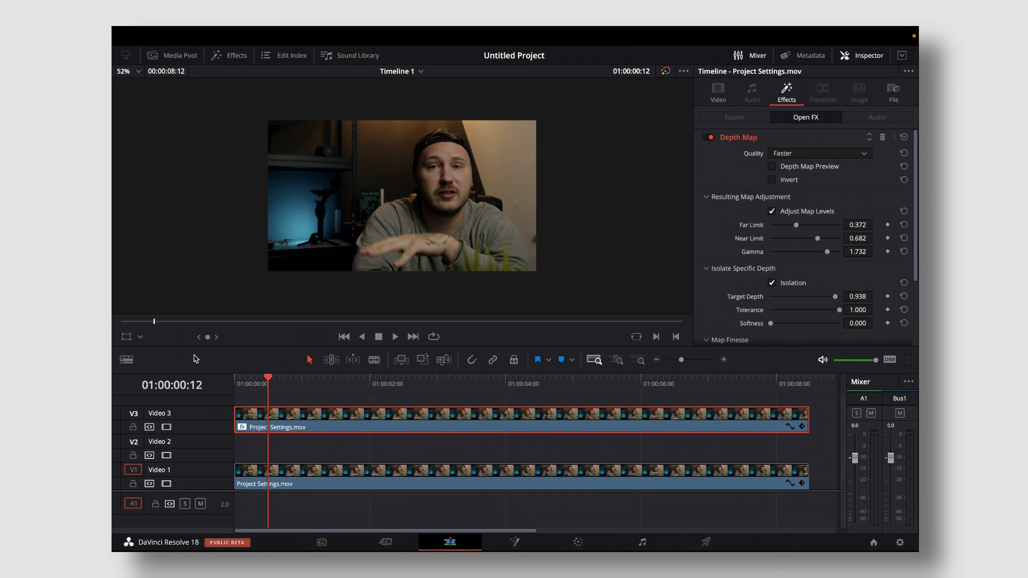
- Add a Text+ title on Video 2 between the two clips and view the composite at 01:00:03:14
{"action": "left_click", "coordinate": [234, 57]}
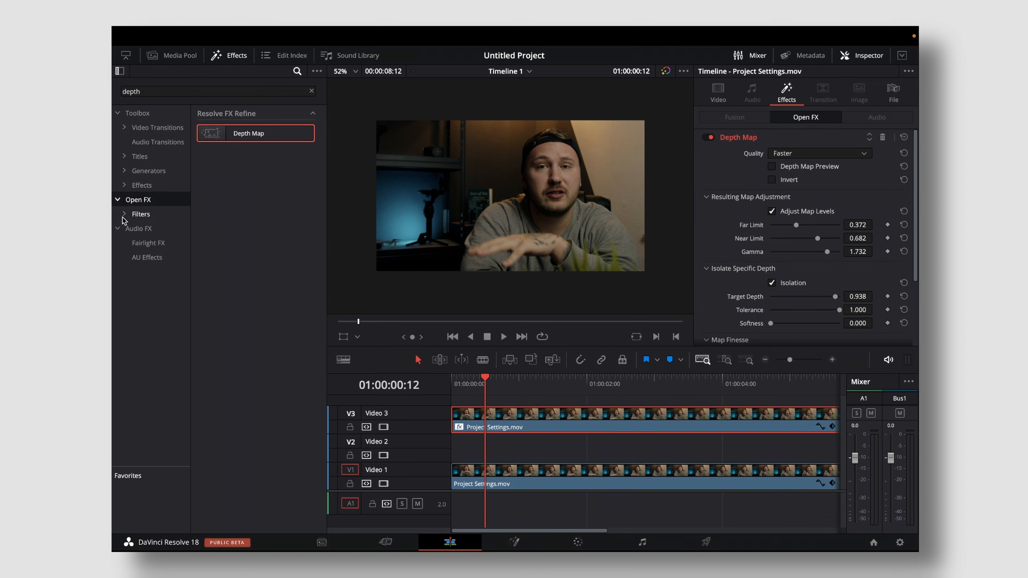
{"action": "left_click", "coordinate": [139, 158]}
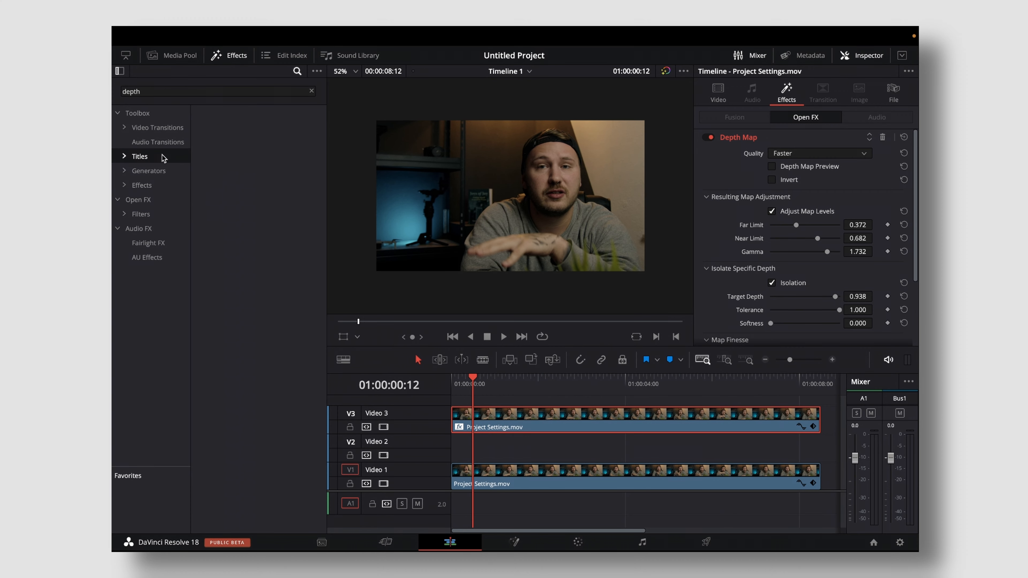
{"action": "left_click", "coordinate": [312, 91]}
{"action": "left_click_drag", "start_coordinate": [238, 233], "coordinate": [535, 444]}
{"action": "left_click", "coordinate": [598, 385]}
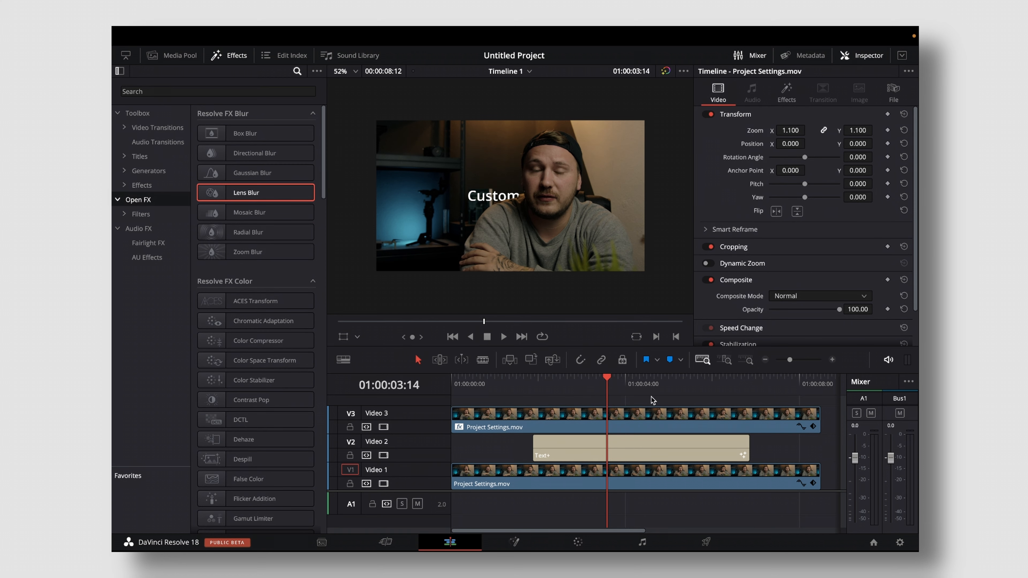
- Duplicate the Video 3 depth-mapped clip after the existing clips, stacking two copies on Video 1 and Video 2
{"action": "scroll", "coordinate": [652, 401], "scroll_direction": "right", "scroll_amount": 5}
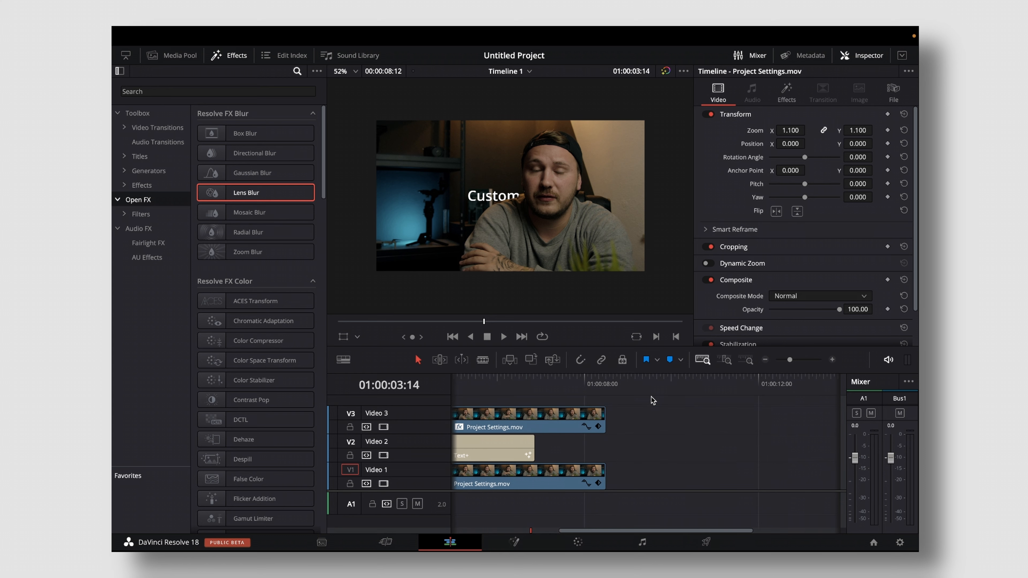
{"action": "left_click_drag", "start_coordinate": [534, 414], "coordinate": [811, 467]}
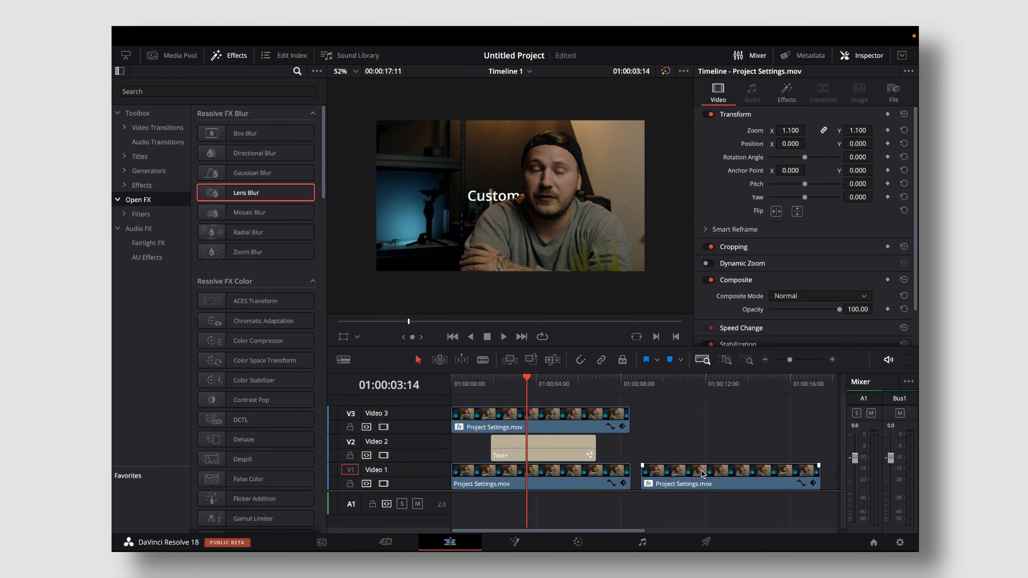
{"action": "left_click_drag", "start_coordinate": [703, 474], "coordinate": [703, 456]}
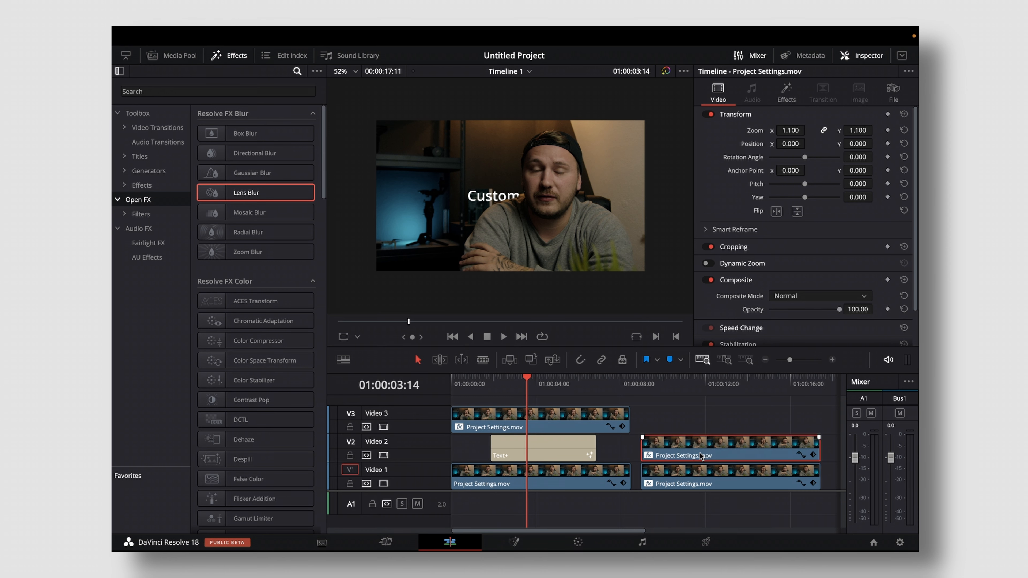
- Remove the Depth Map effect from the second clip on Video 1
{"action": "left_click", "coordinate": [698, 482]}
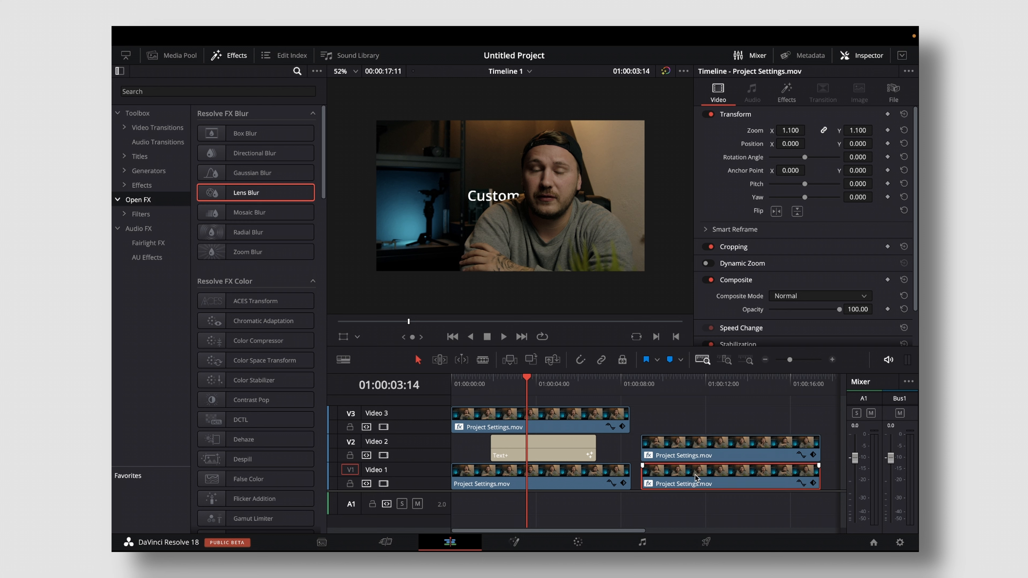
{"action": "left_click", "coordinate": [785, 92]}
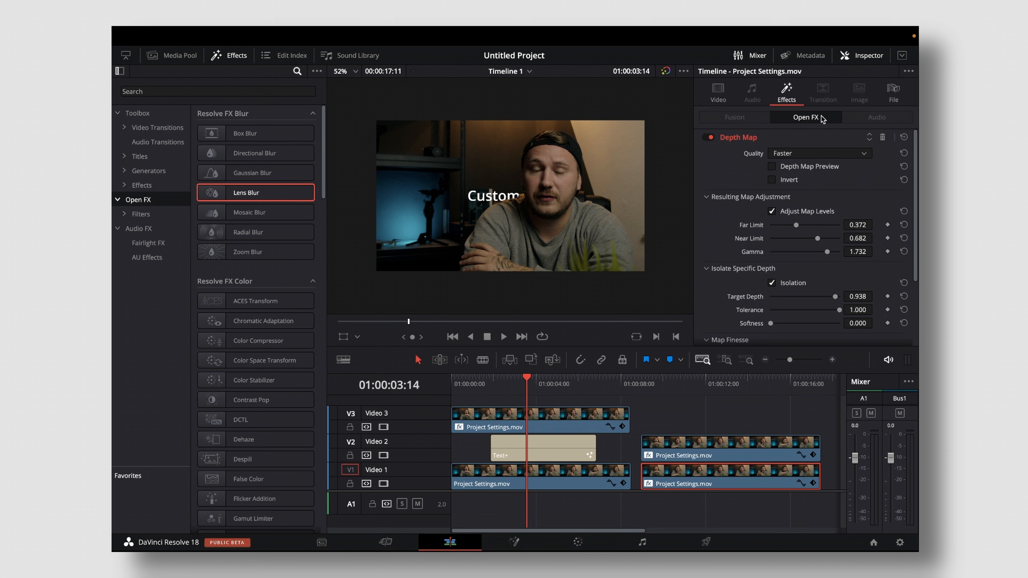
{"action": "left_click", "coordinate": [883, 137]}
- At 01:00:11:05, apply Box Blur to the depth-mapped clip on Video 2 and invert its depth map
{"action": "left_click", "coordinate": [690, 387]}
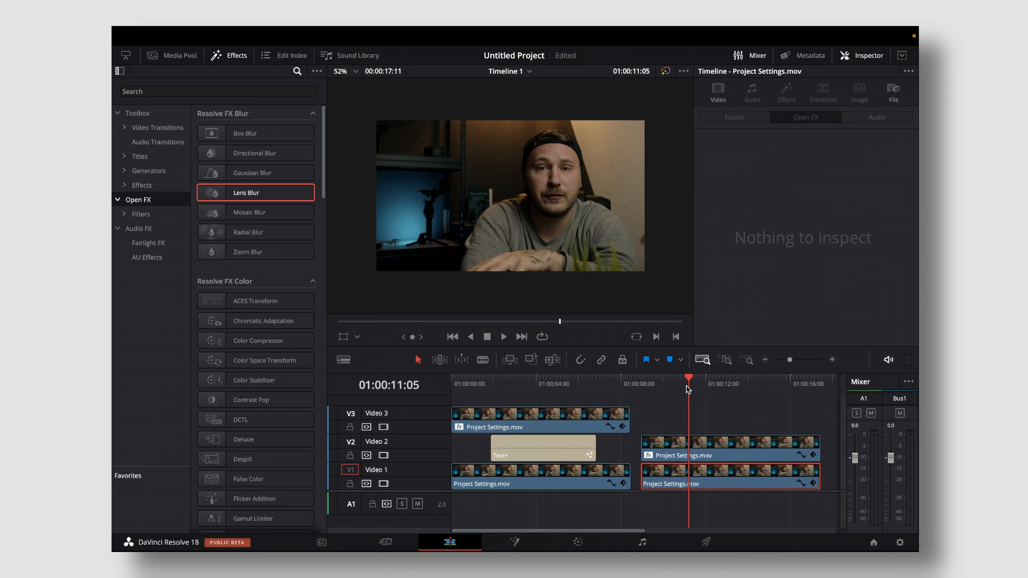
{"action": "left_click", "coordinate": [683, 452]}
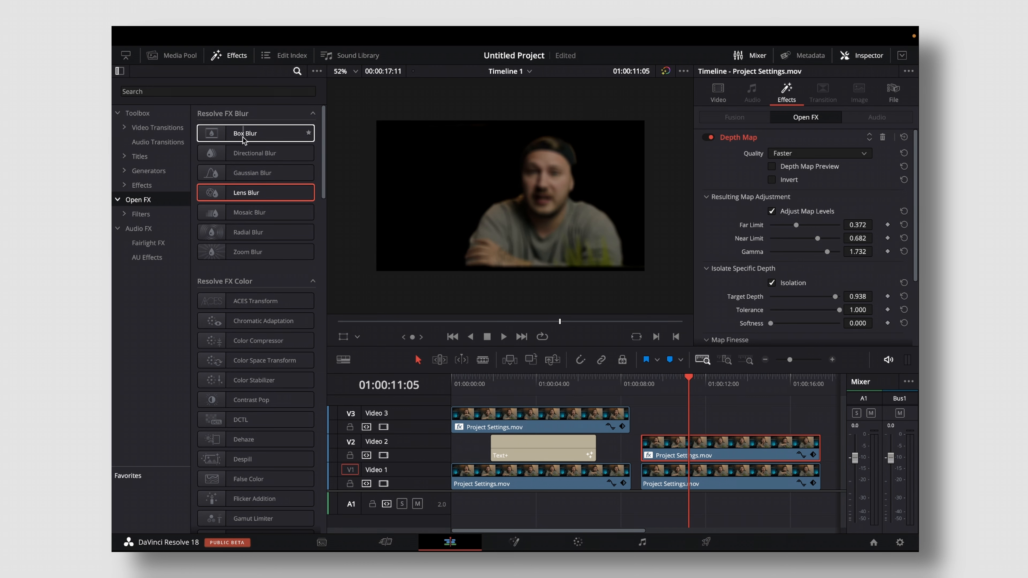
{"action": "left_click_drag", "start_coordinate": [243, 140], "coordinate": [688, 451]}
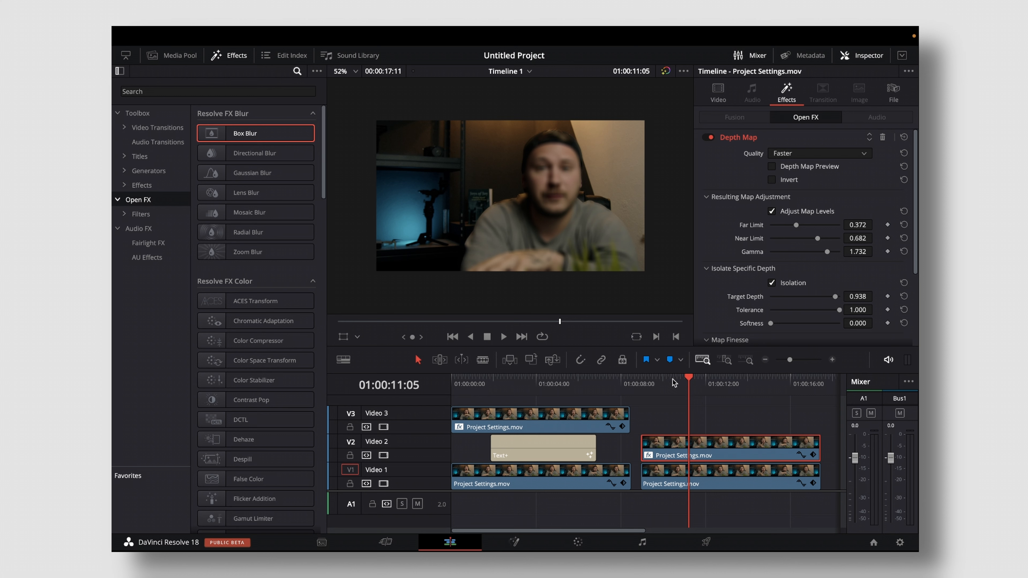
{"action": "left_click", "coordinate": [773, 180]}
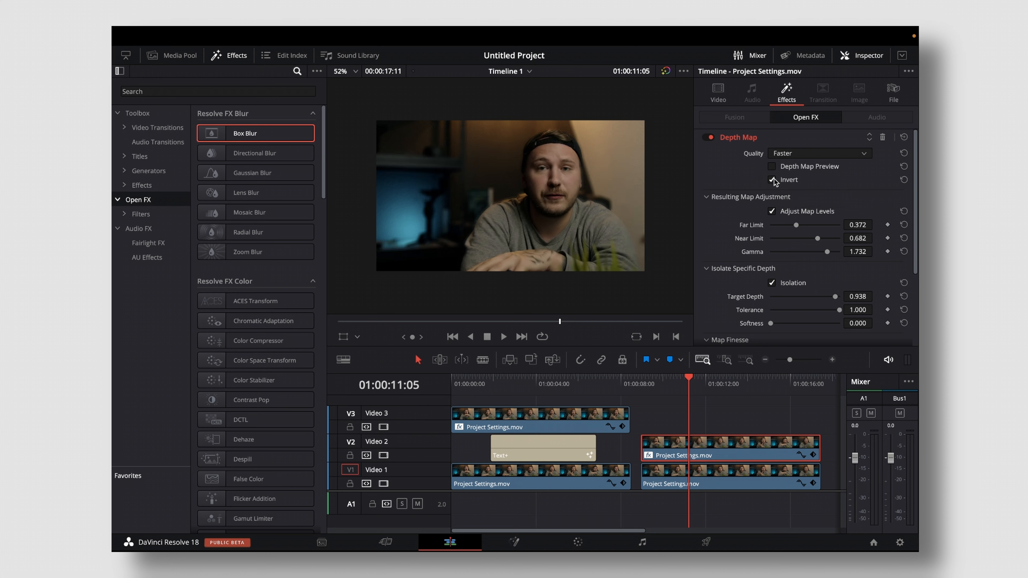